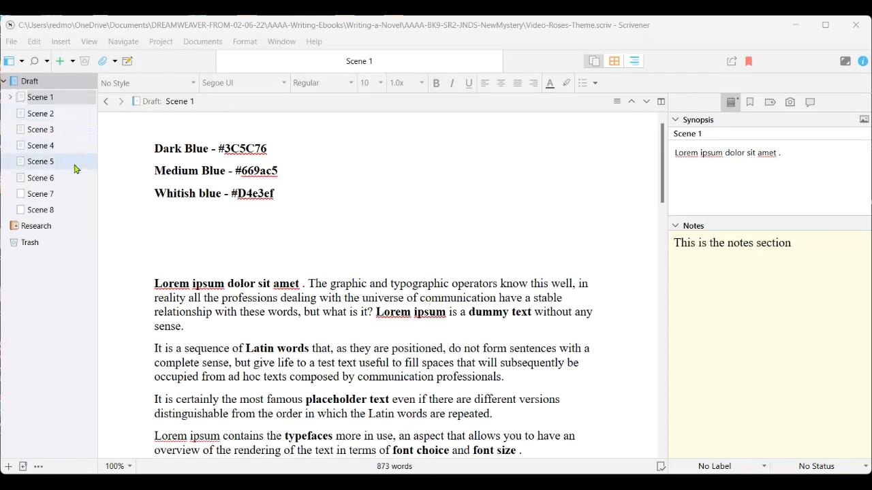
mouse_move(77, 181)
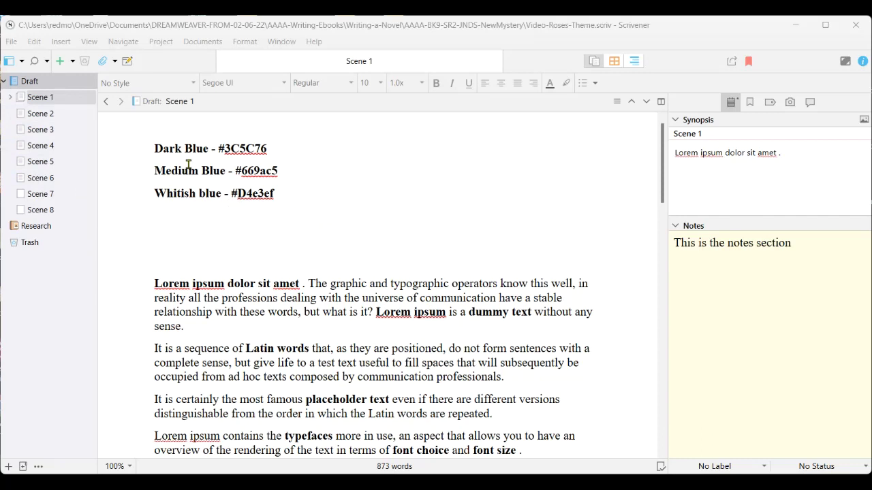
drag(151, 148, 292, 200)
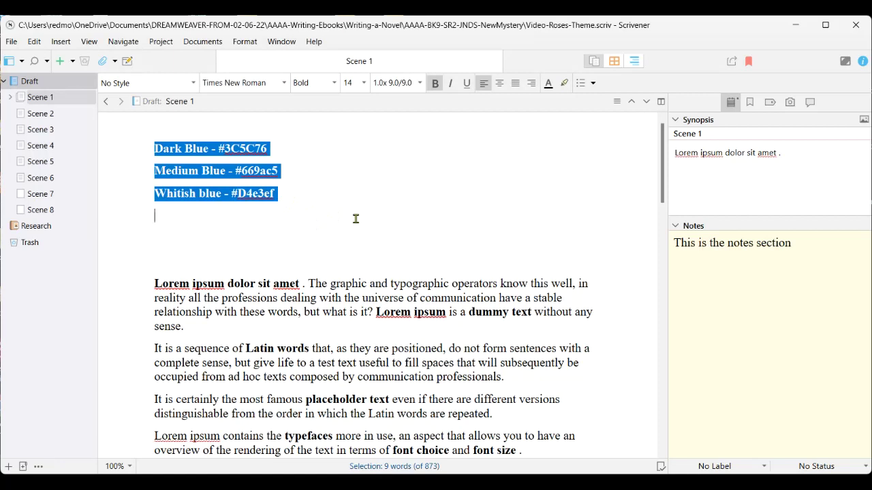
click(386, 209)
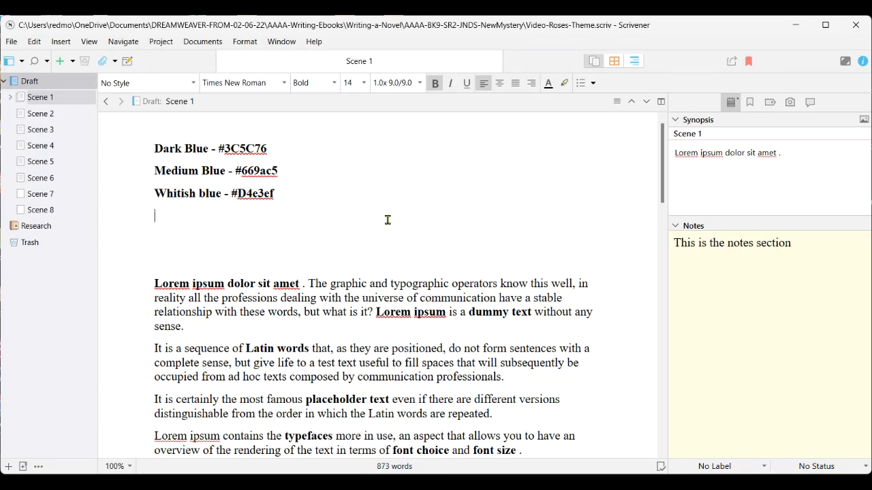
Step: Switch the program to the predefined Ocean theme, apply the change, and dismiss the restart notices
click(11, 43)
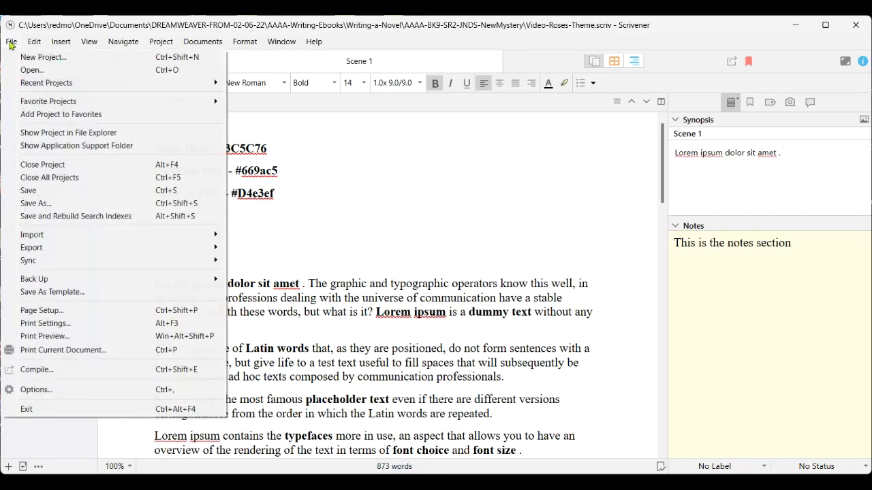
click(81, 390)
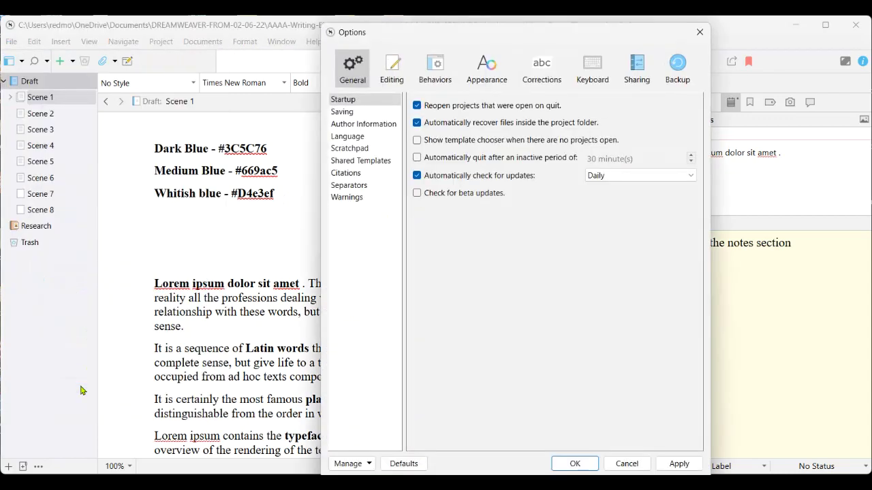
click(356, 466)
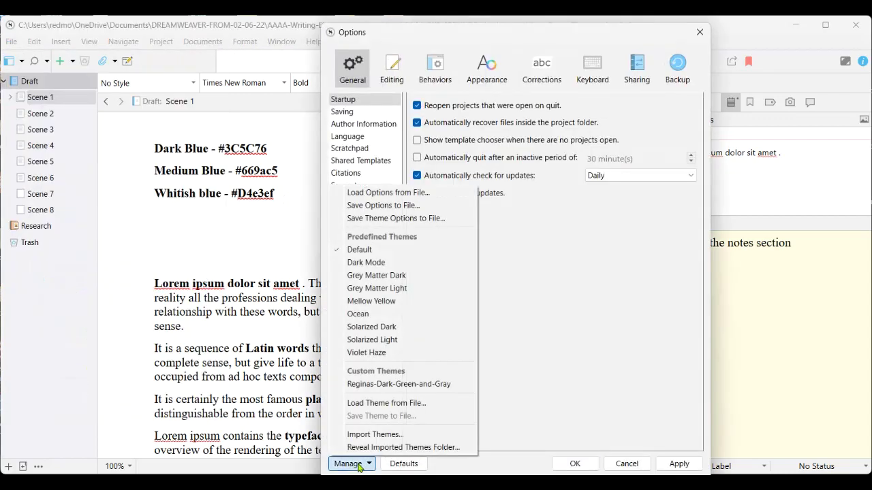
click(355, 315)
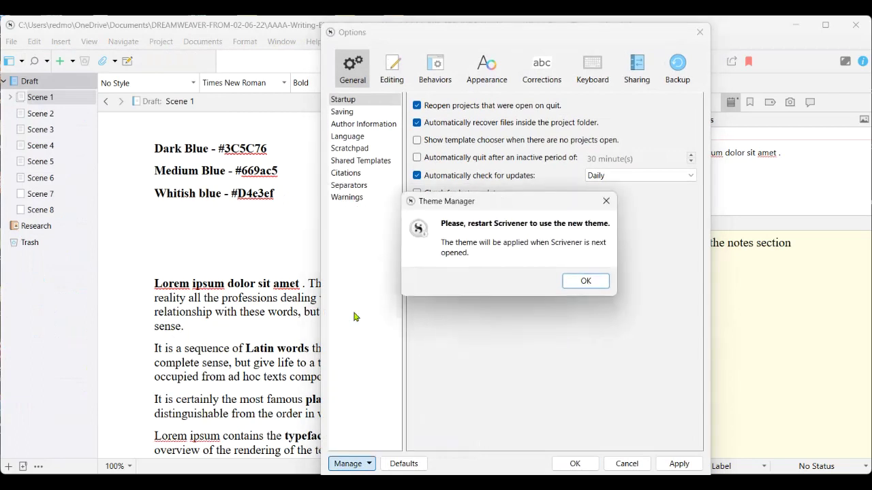
click(576, 285)
click(689, 464)
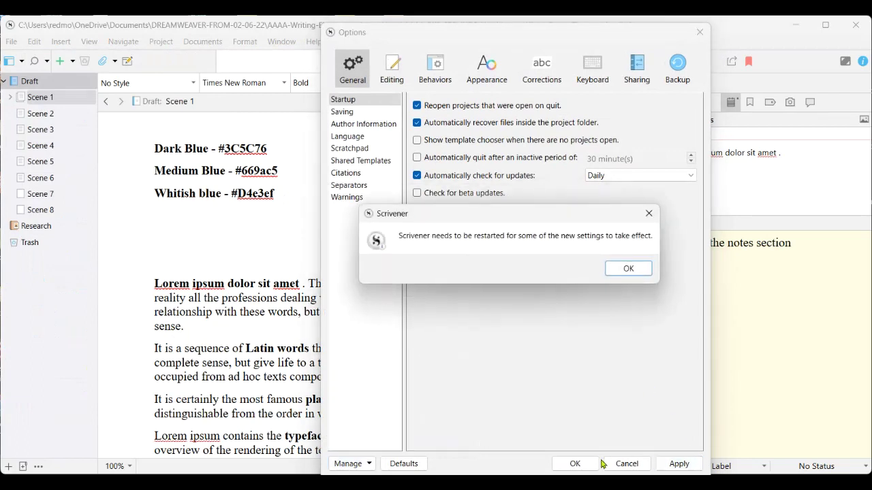
click(628, 270)
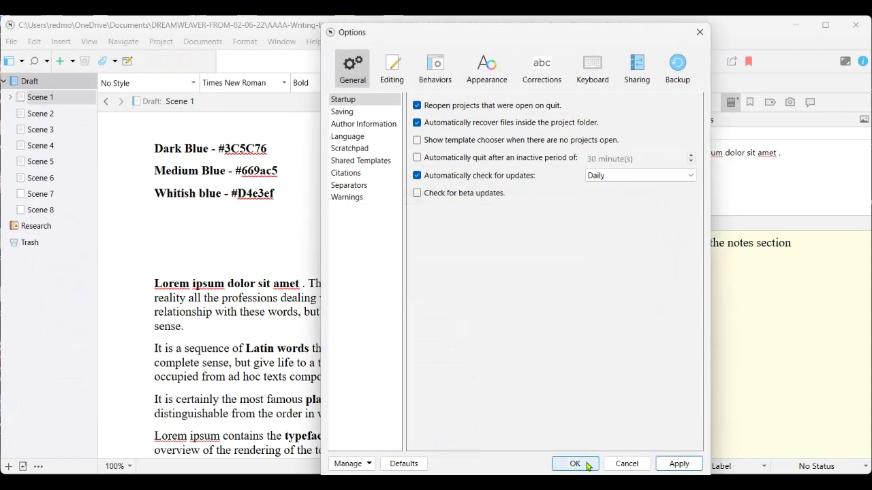
click(587, 464)
click(617, 269)
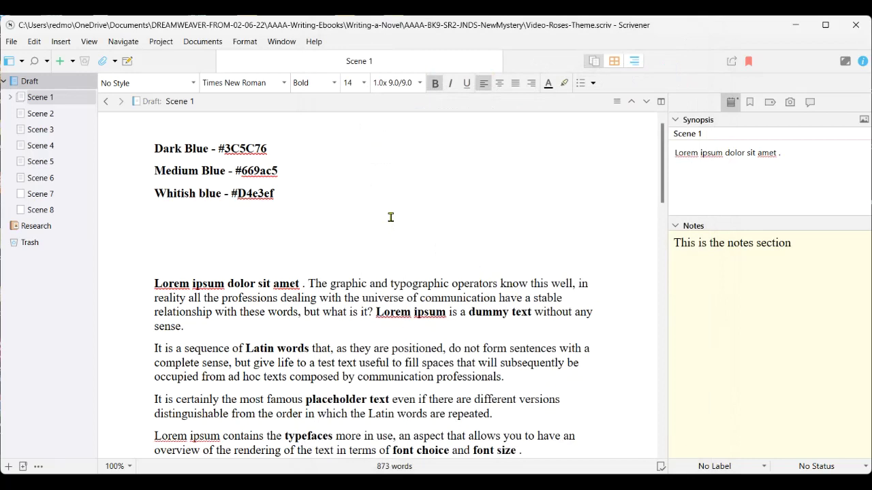
click(385, 214)
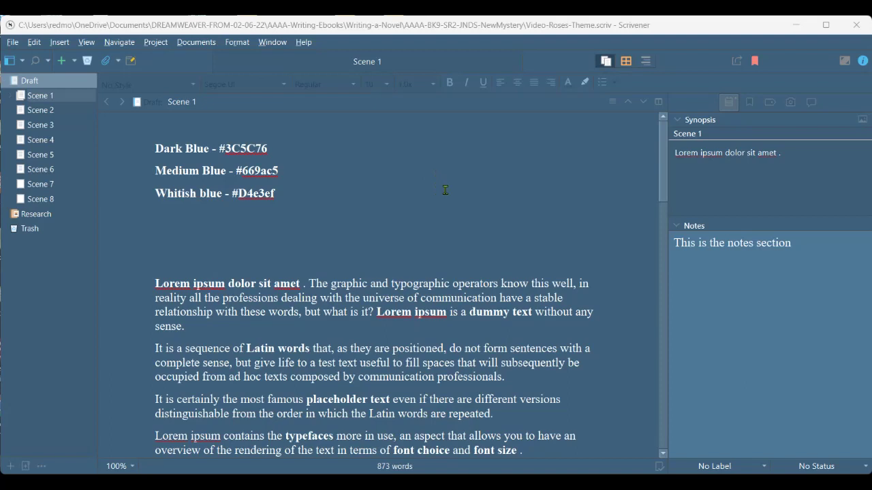
Step: In the appearance options, set the main editor's background color to the custom whitish blue #d4e3ef
click(15, 42)
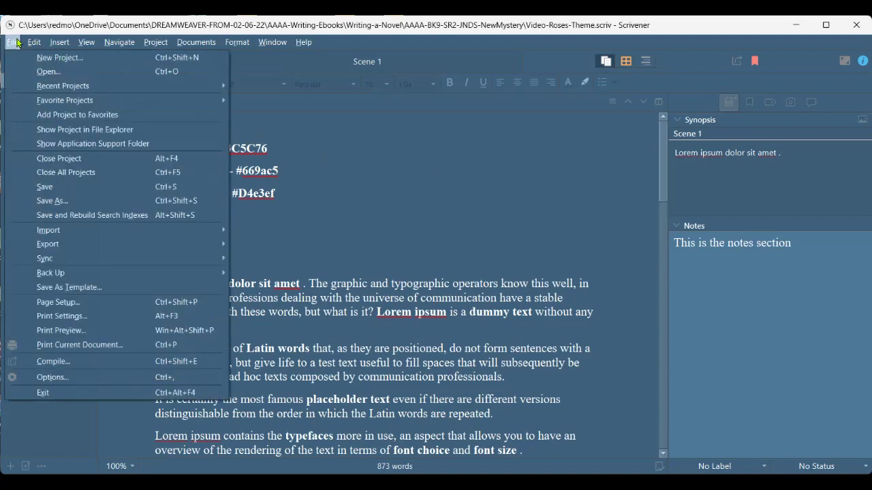
click(92, 380)
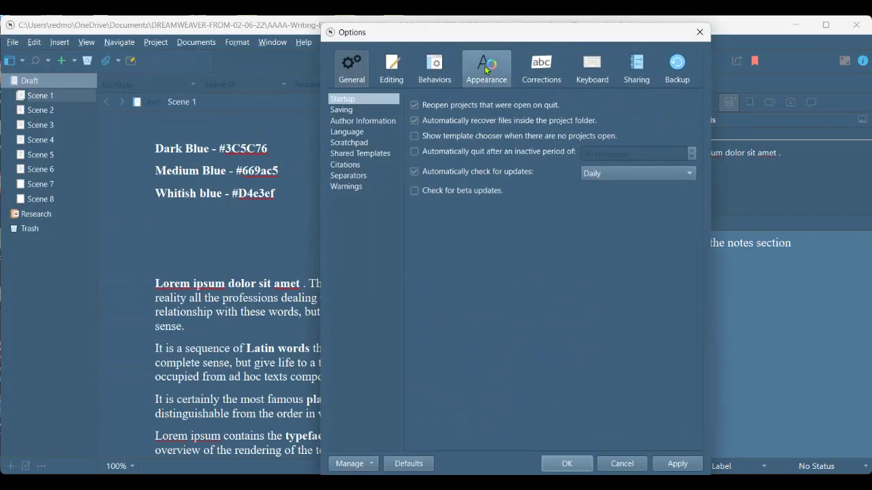
click(486, 69)
click(349, 164)
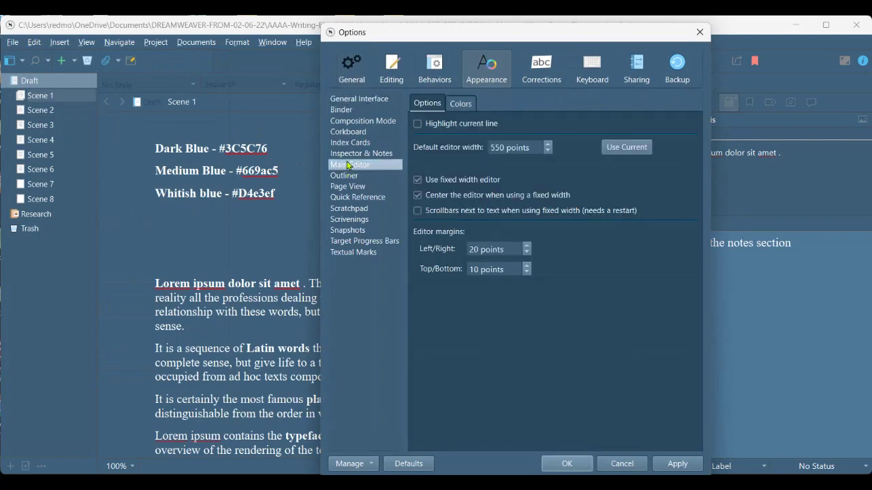
click(460, 104)
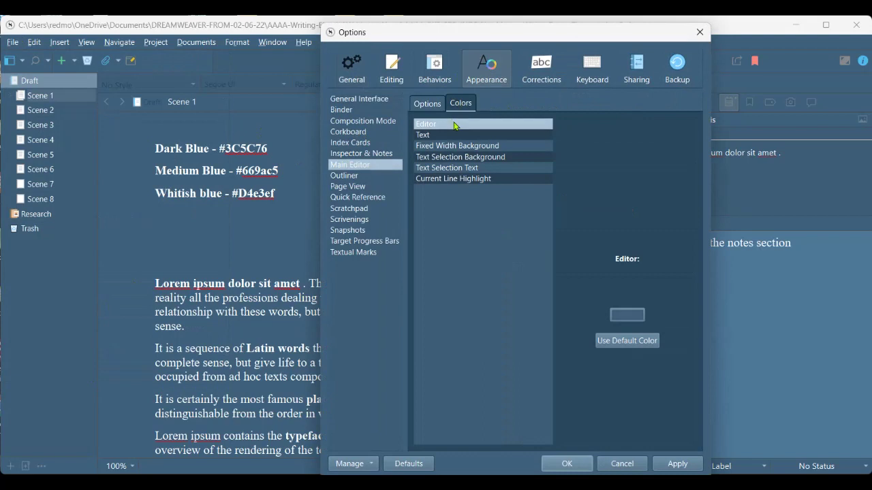
click(626, 315)
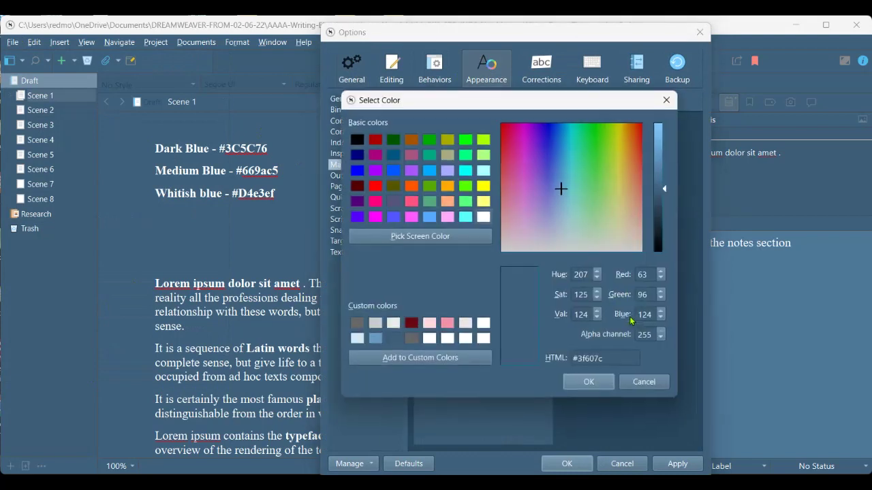
click(357, 338)
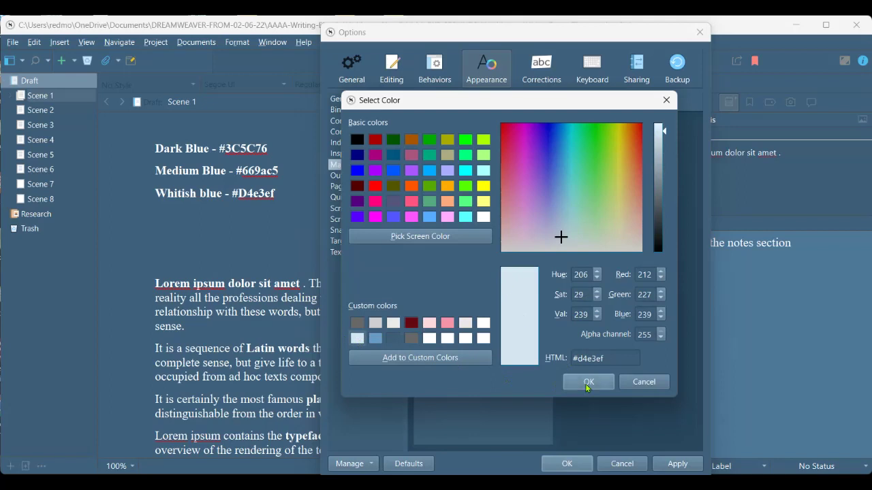
click(584, 383)
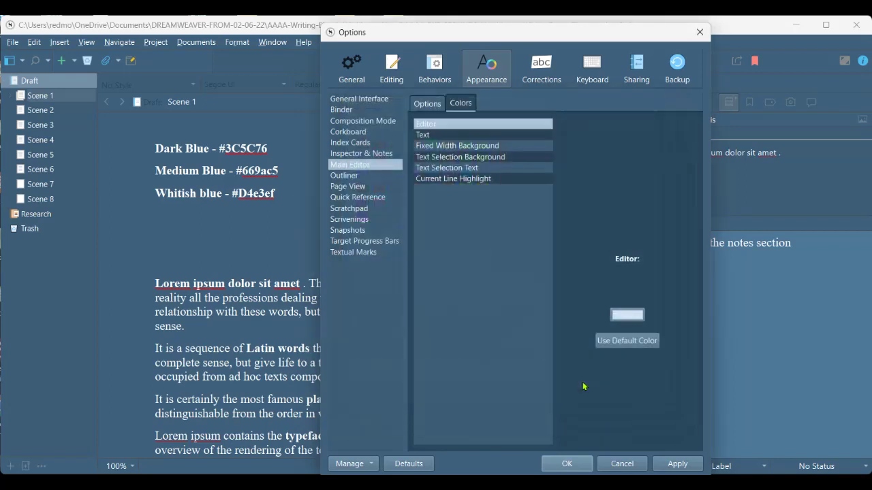
Step: Set the main editor's text color to black (#000000) and apply the editor color changes
click(443, 136)
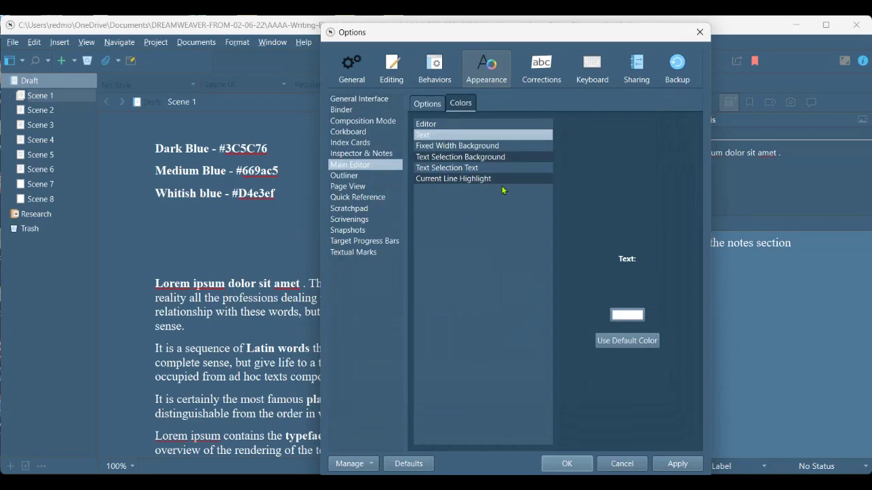
click(624, 314)
click(358, 141)
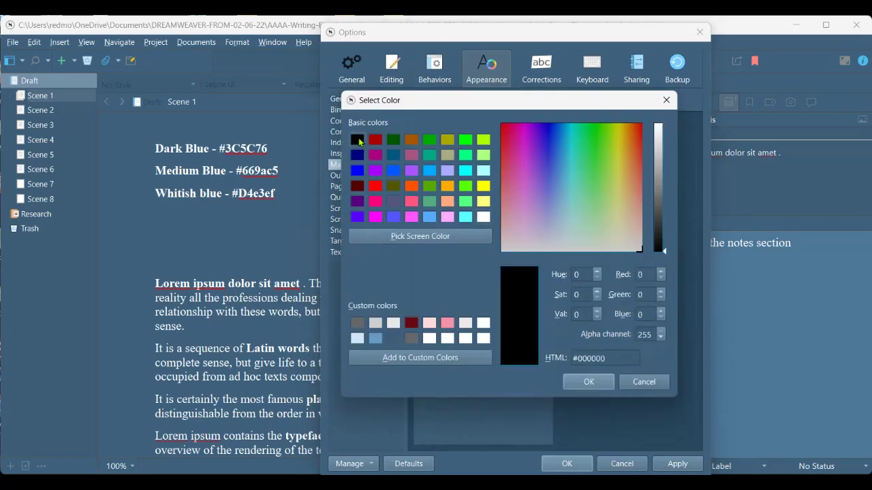
click(596, 381)
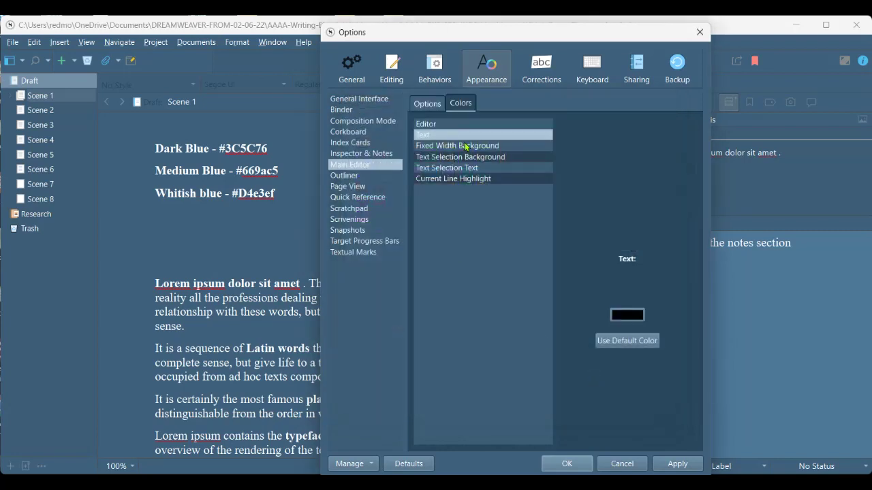
click(686, 467)
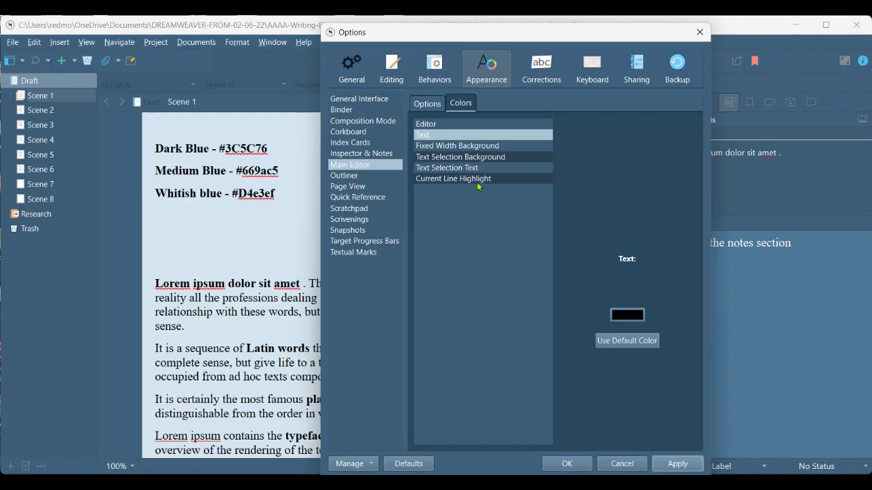
Step: Use the image DP-blue-gray-marble-scriv-bg.jpg as the main editor's fixed width background texture, apply it, and close the options
click(477, 147)
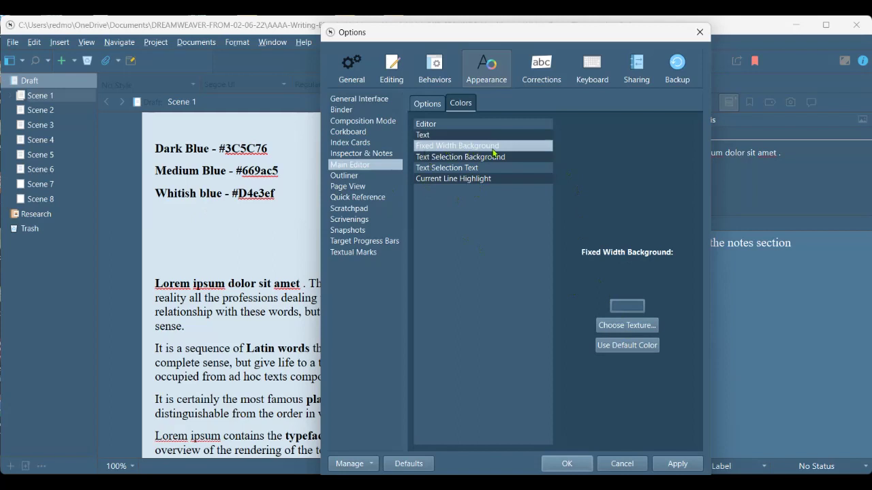
click(613, 329)
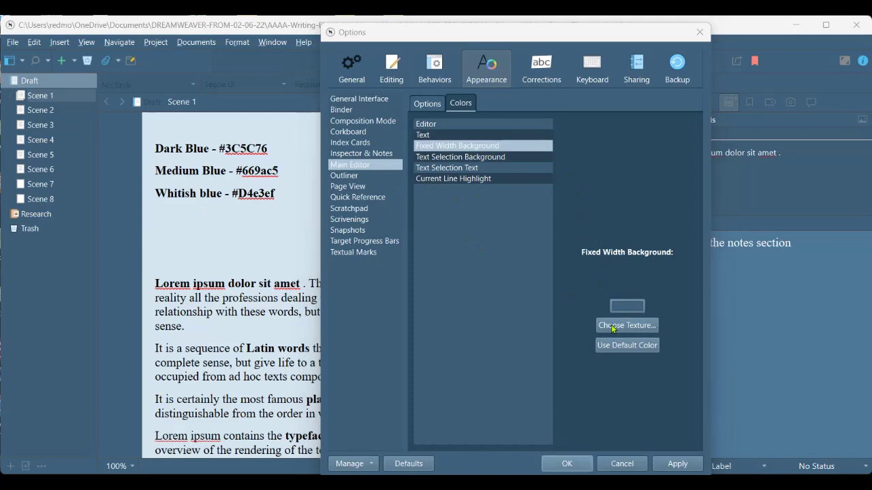
scroll(738, 243, down, 1)
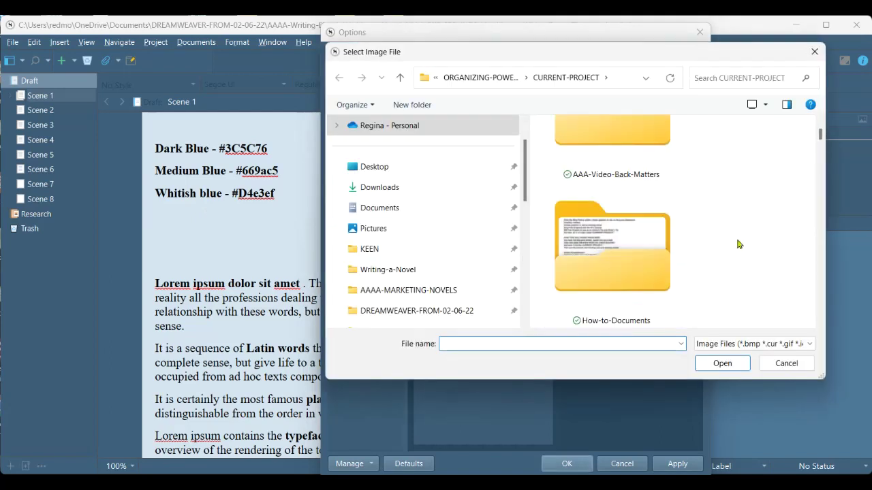
scroll(739, 244, down, 5)
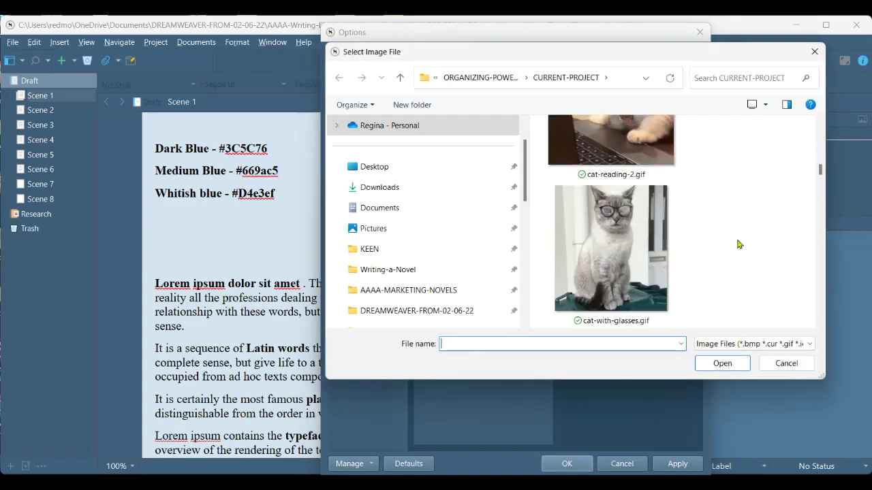
scroll(738, 244, down, 3)
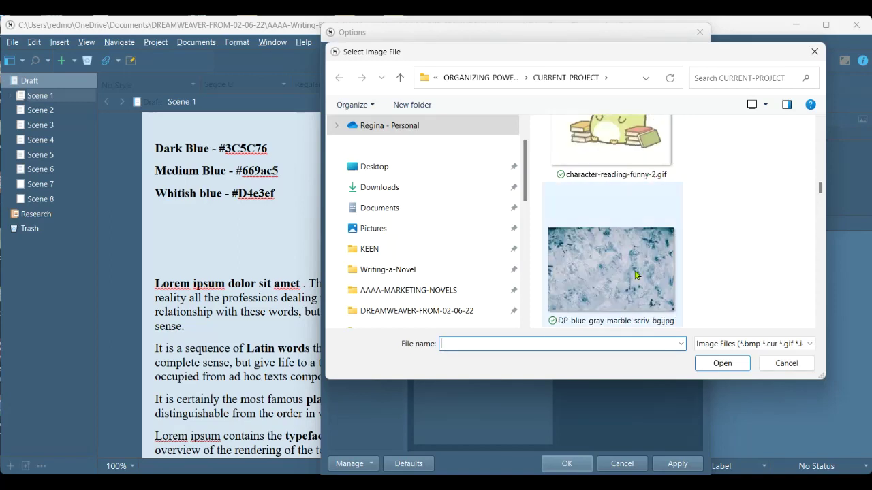
click(635, 275)
click(722, 363)
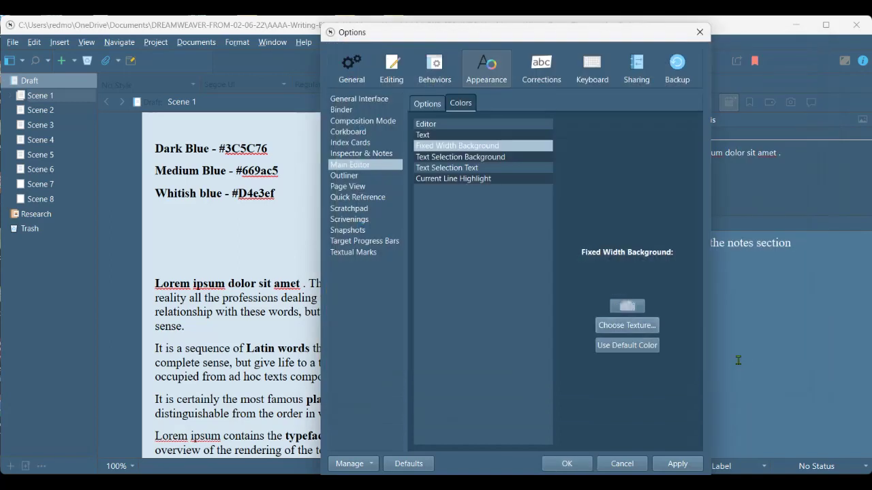
click(682, 464)
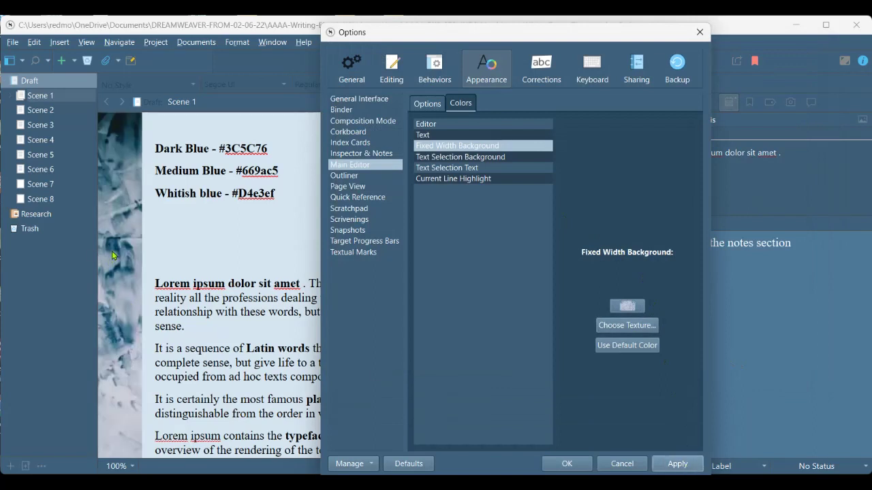
key(Escape)
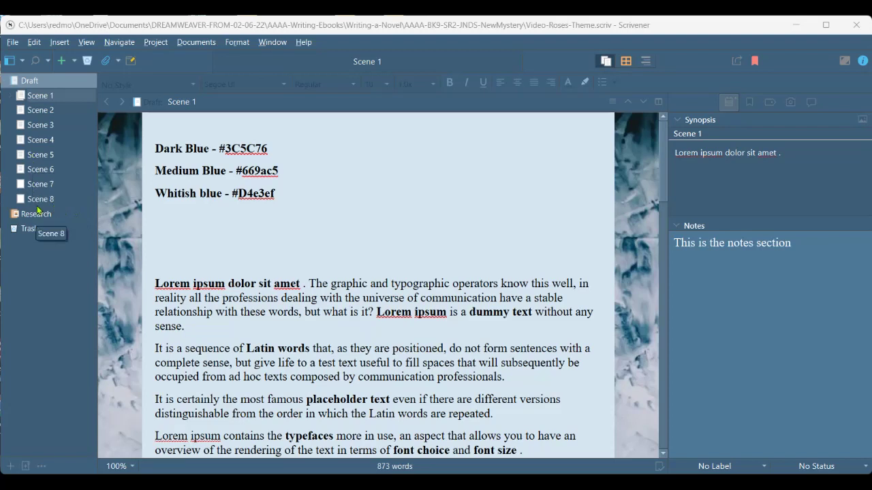
Step: In the appearance options, set the binder's search results background color to the custom dark blue #3c5c76
click(13, 45)
click(55, 377)
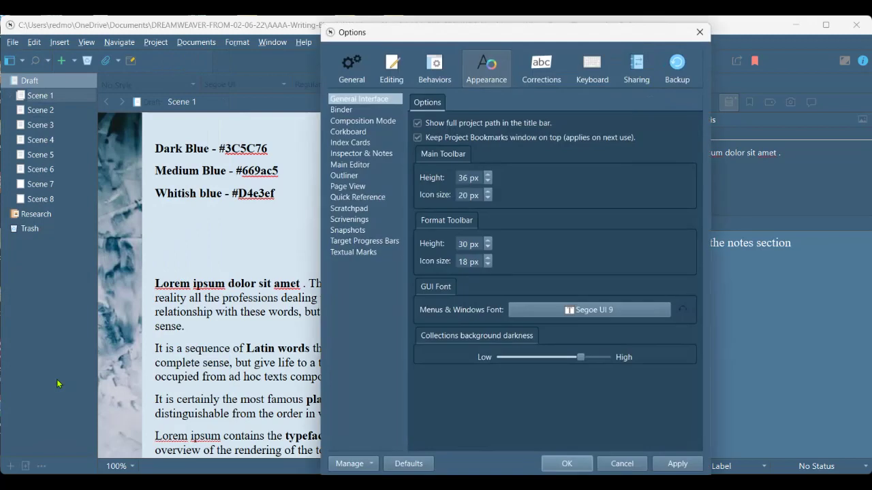
click(343, 114)
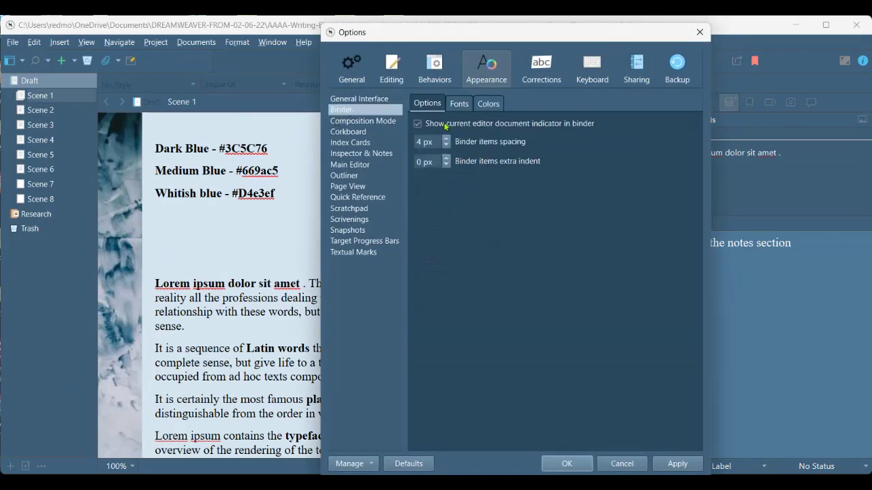
click(490, 103)
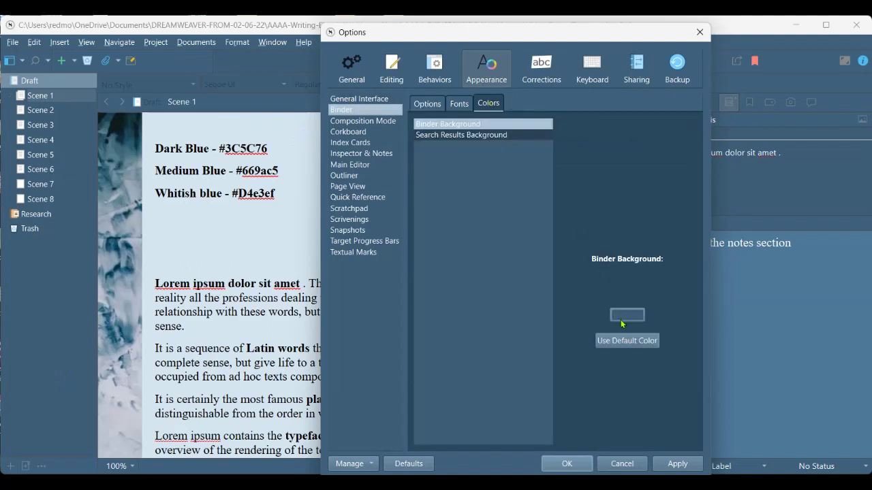
click(488, 136)
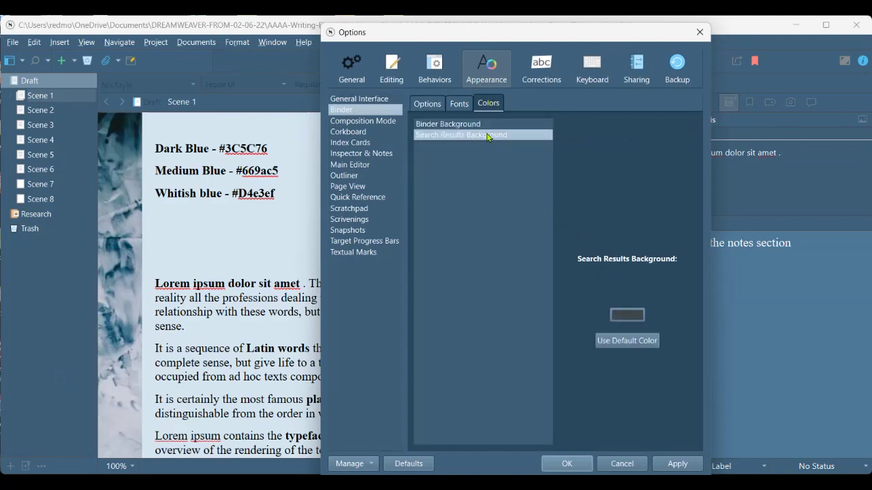
click(626, 315)
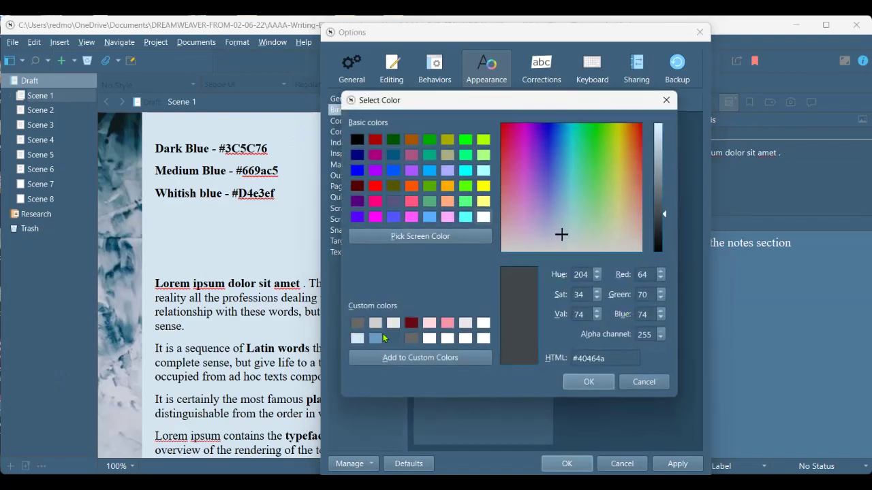
click(395, 338)
click(588, 382)
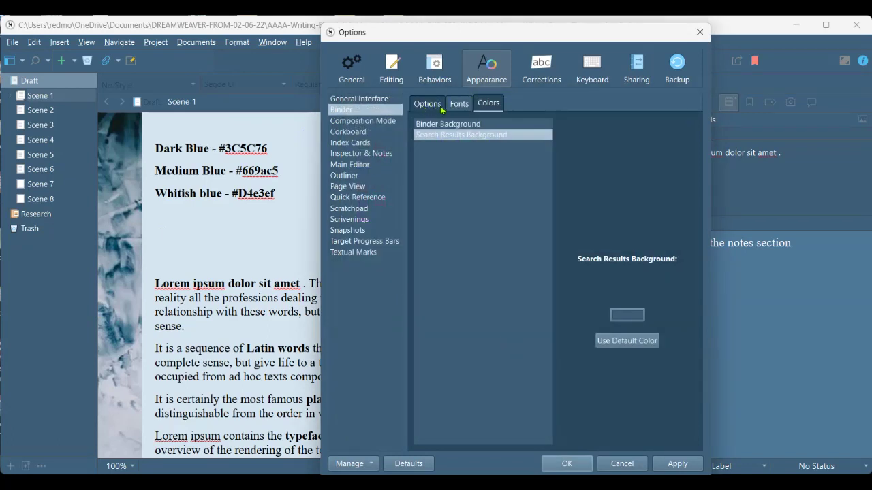
Step: Set the binder font to Times New Roman, Bold, size 16, and apply the change
click(431, 108)
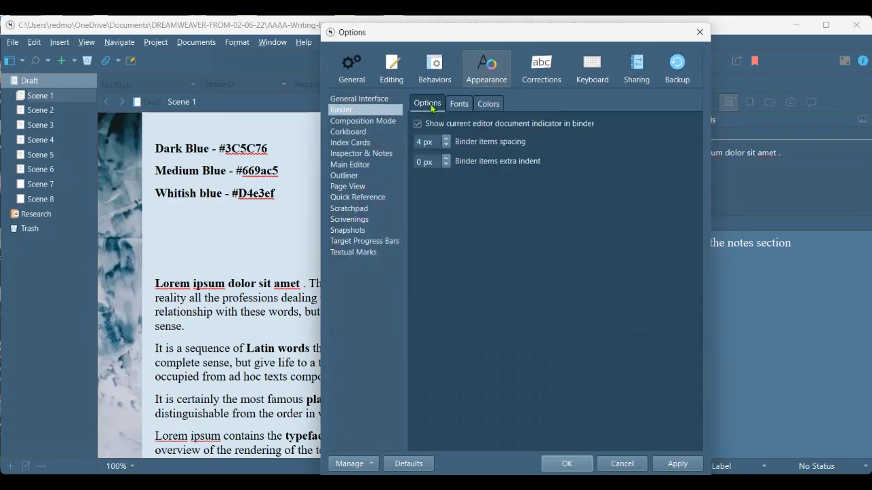
click(460, 105)
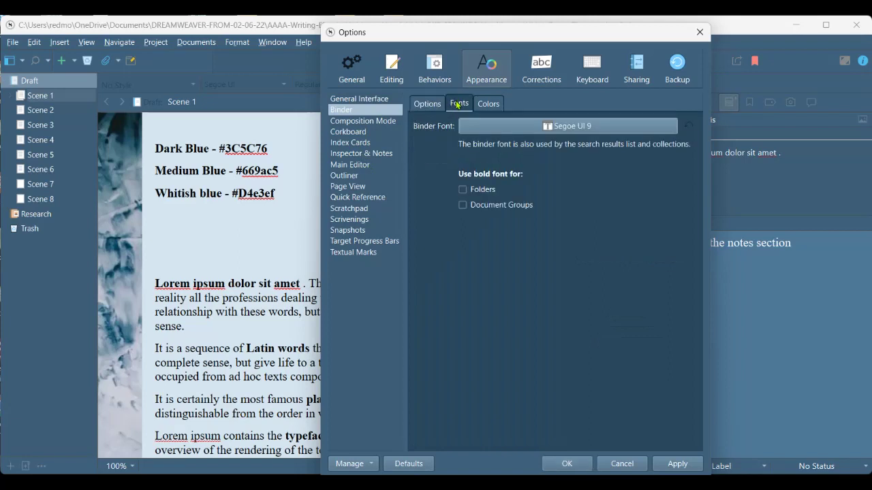
click(506, 126)
text(times)
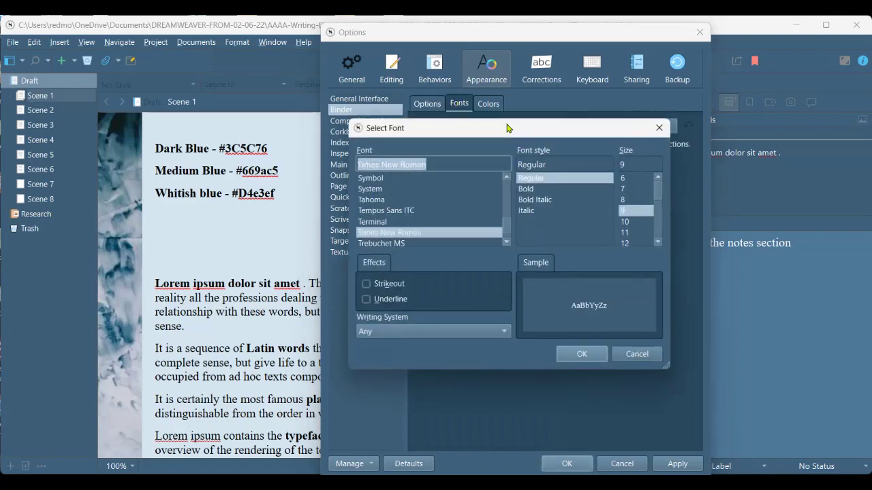
click(548, 190)
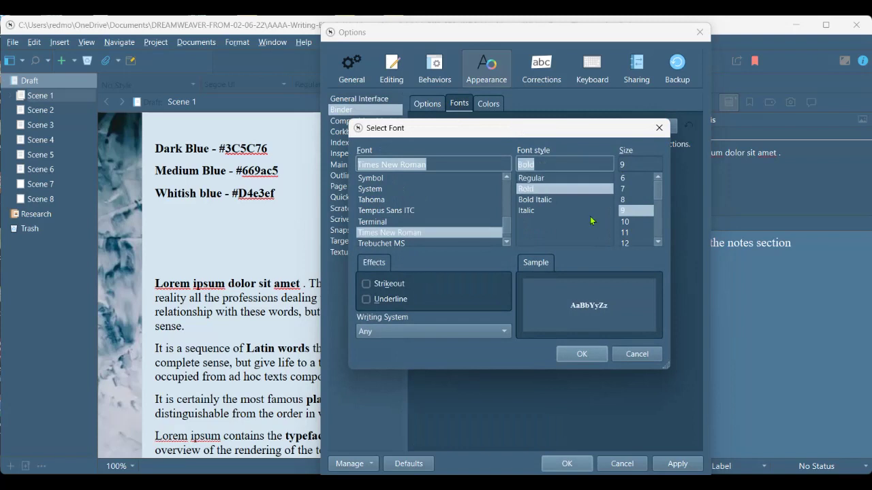
click(657, 242)
click(657, 242)
click(658, 242)
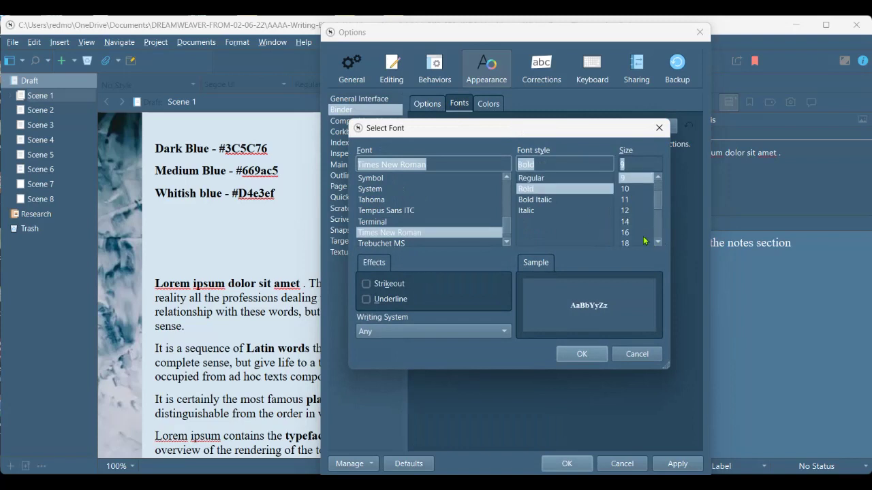
click(626, 232)
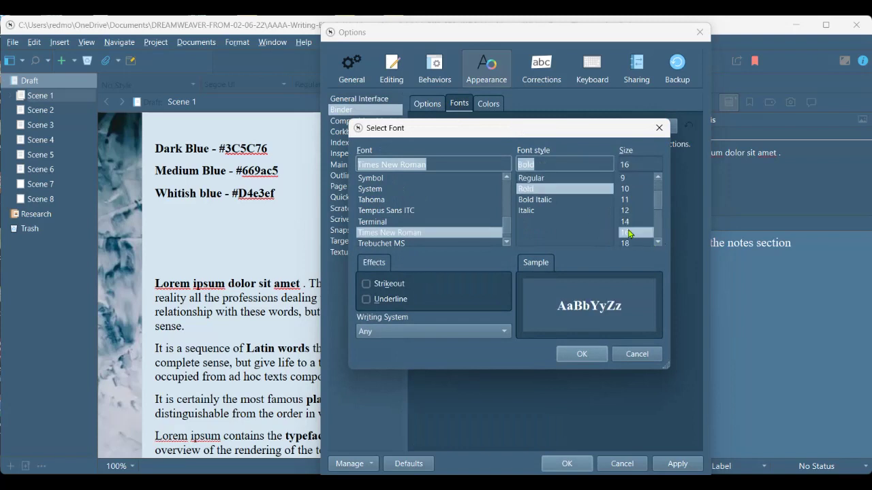
click(570, 354)
click(667, 464)
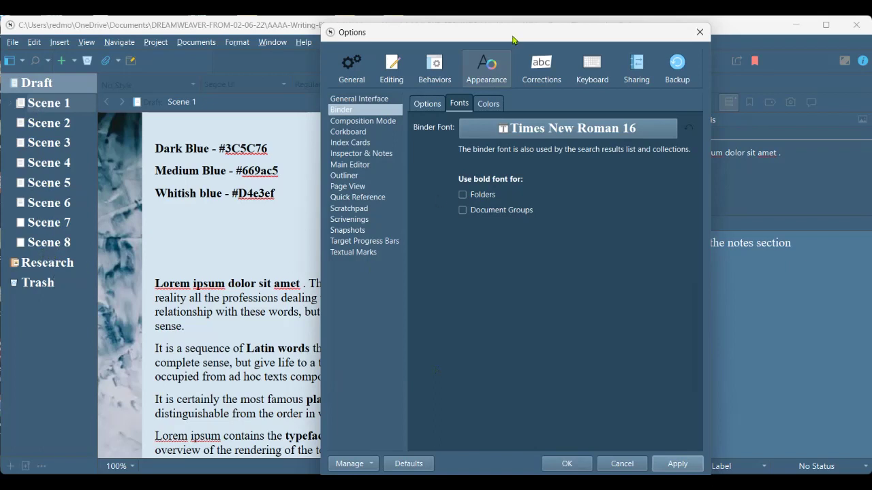
Step: Set the inspector's notes background to the custom medium blue #669ac5, moving the options dialog off the inspector first
drag(530, 34, 378, 30)
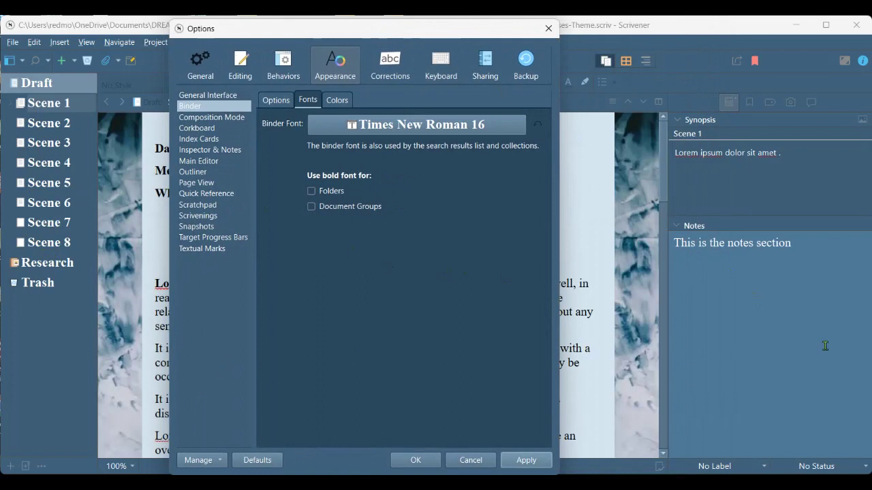
click(187, 151)
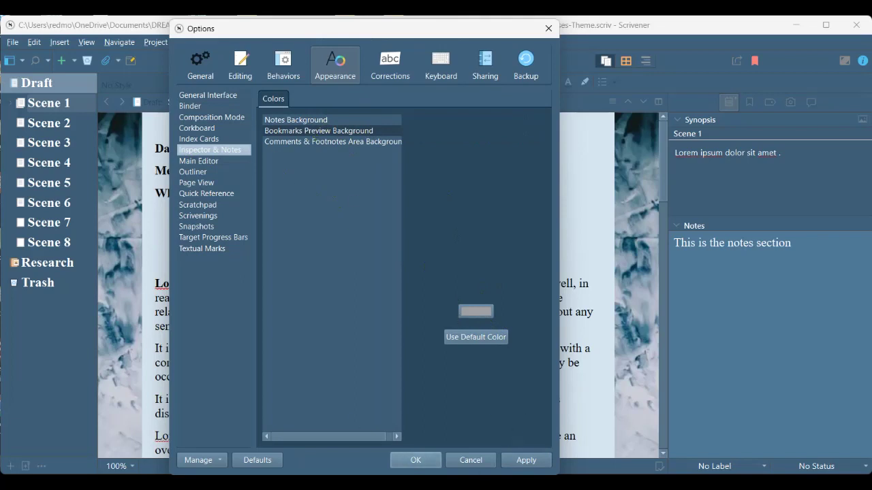
click(297, 120)
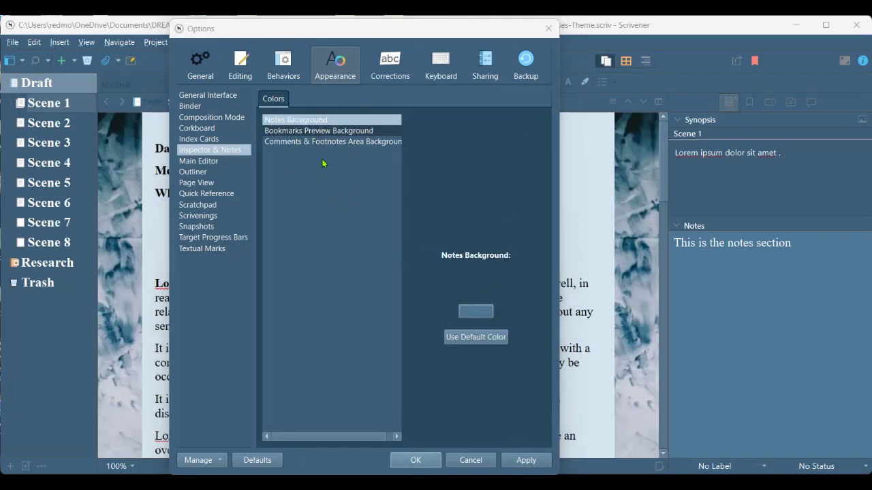
click(331, 120)
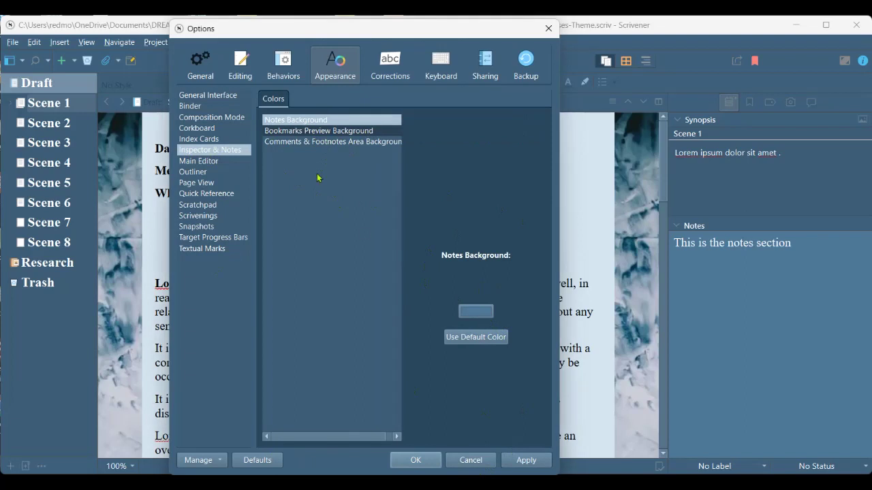
click(476, 312)
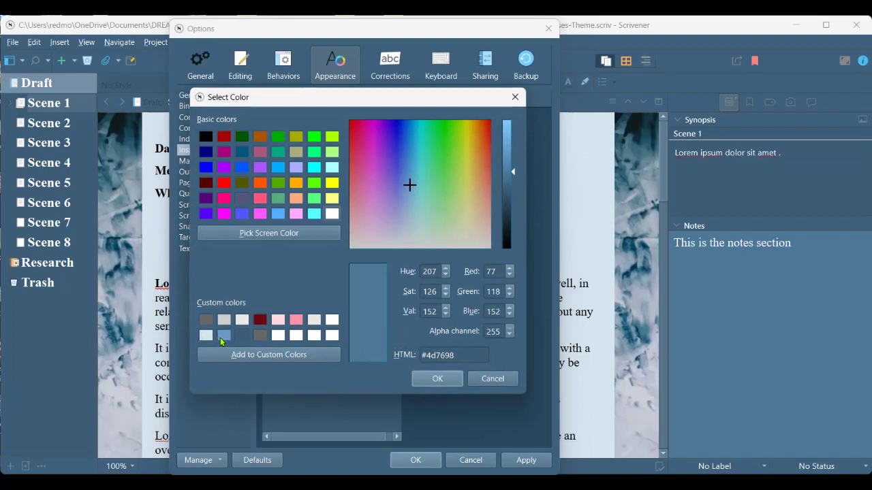
click(222, 337)
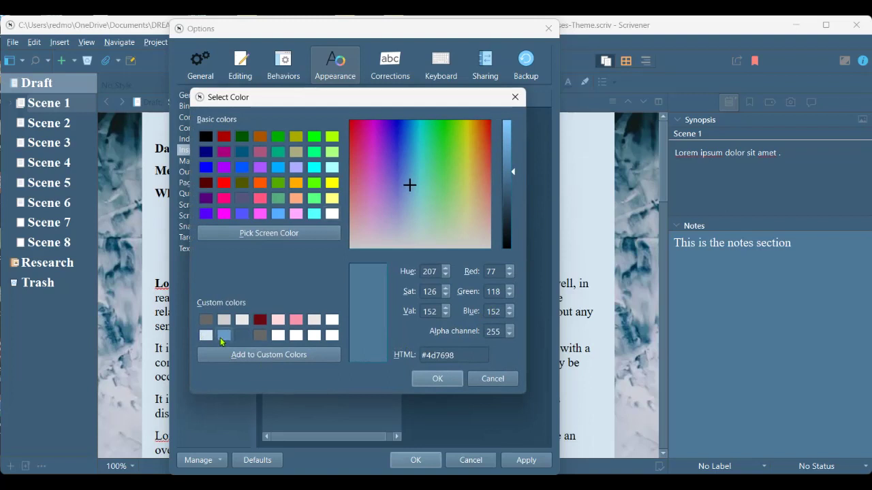
click(439, 380)
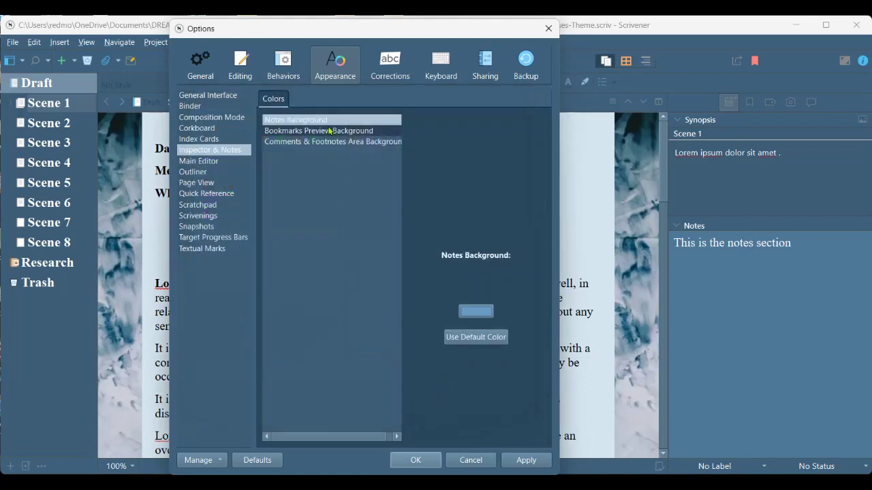
Step: Set the inspector's bookmarks preview background to the custom medium blue #669ac5
click(329, 131)
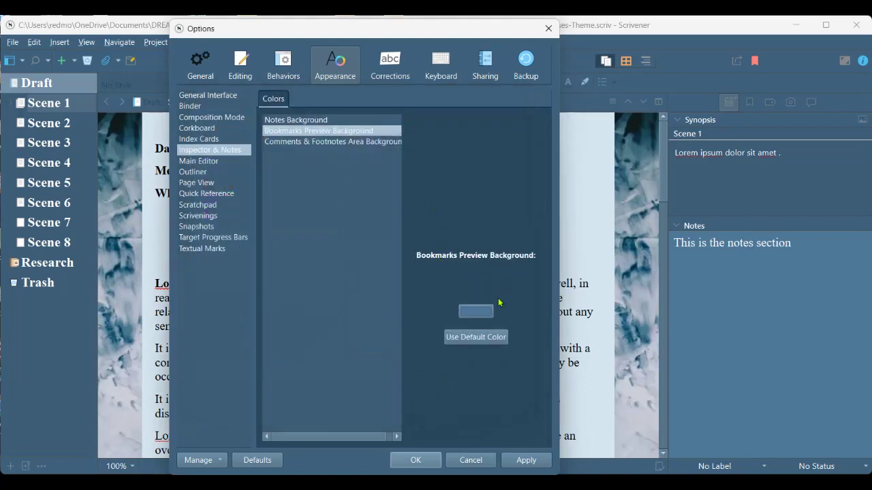
click(476, 312)
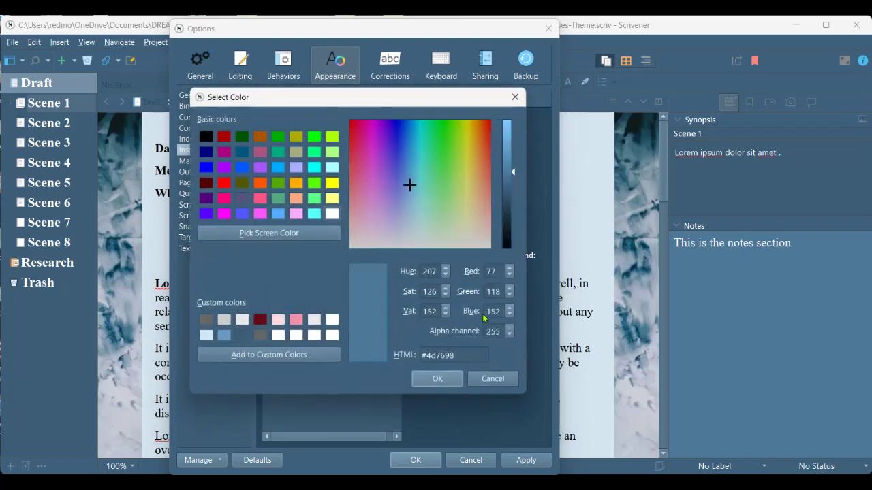
click(225, 338)
click(457, 380)
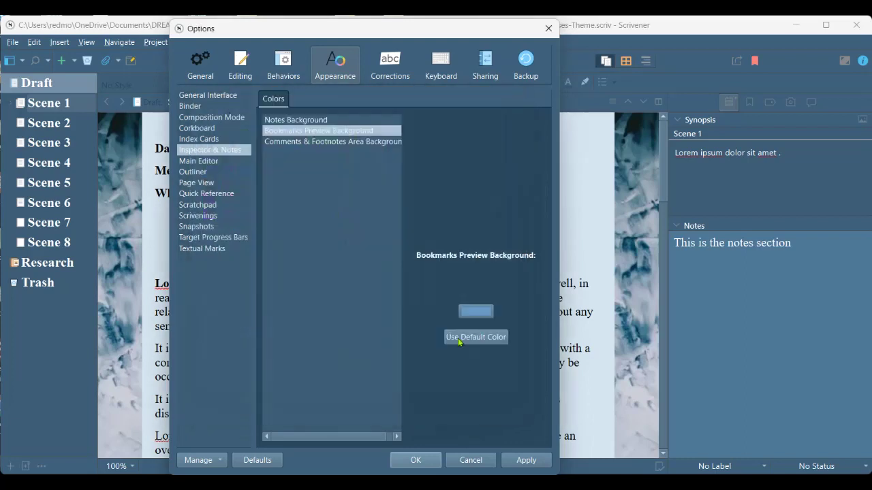
Step: Set the comments and footnotes area background to the custom medium blue #669ac5 and apply the inspector color changes
click(321, 143)
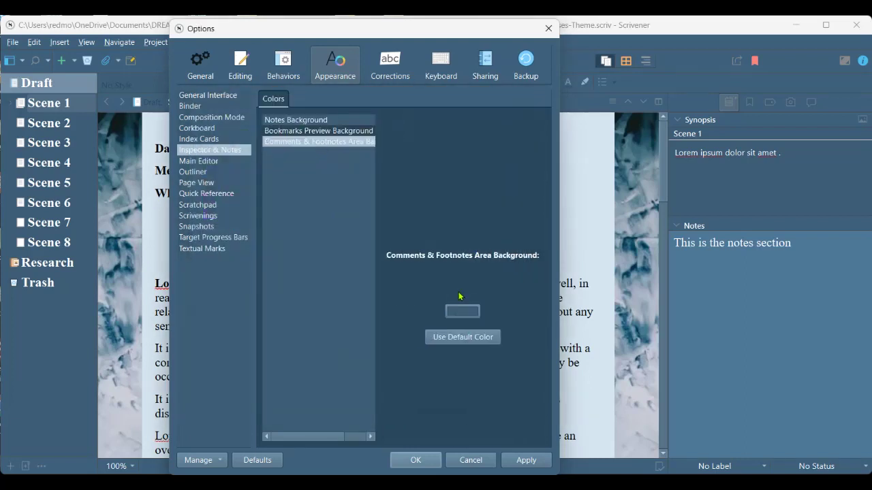
click(463, 314)
click(224, 335)
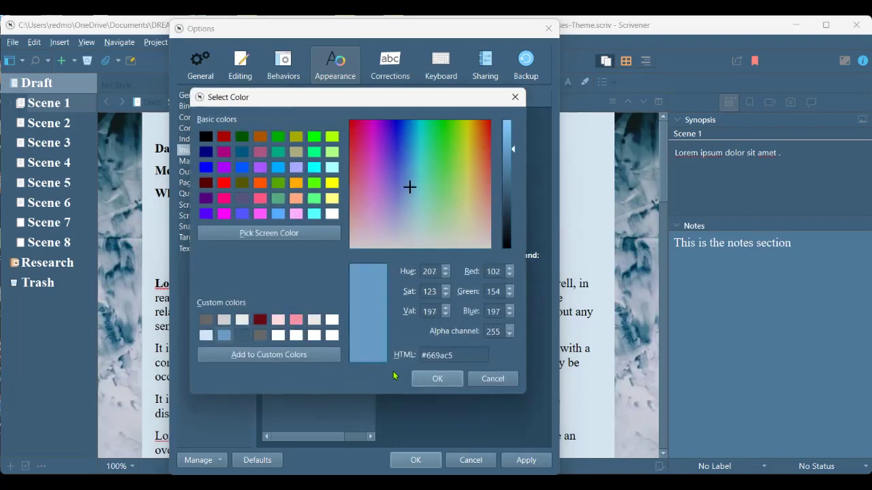
click(438, 379)
click(526, 462)
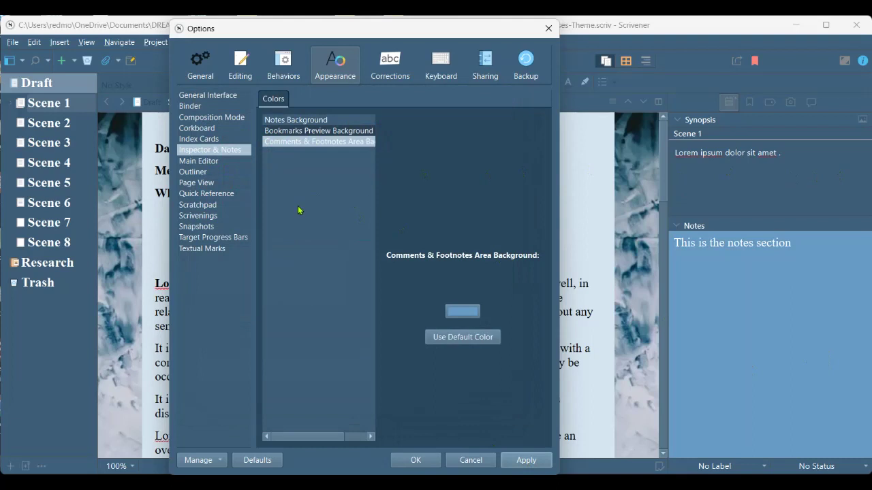
Step: In the index card appearance options, set the card background color to the custom whitish blue #d4e3ef
click(183, 140)
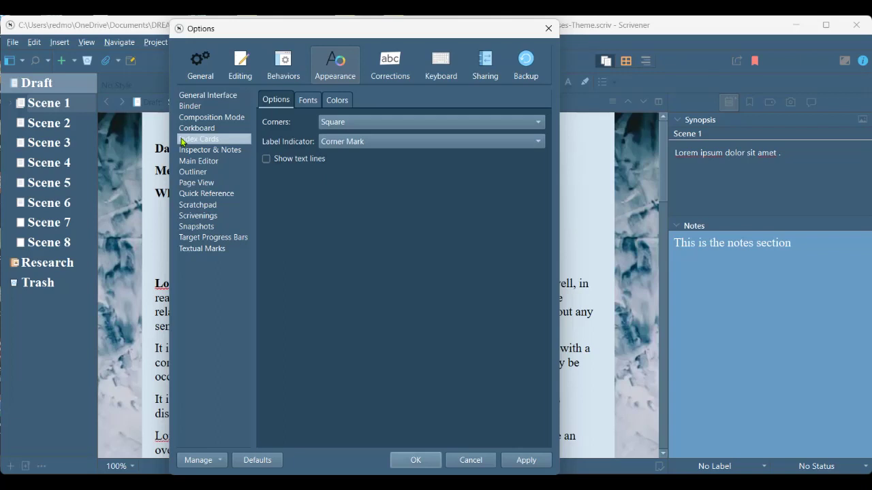
click(332, 106)
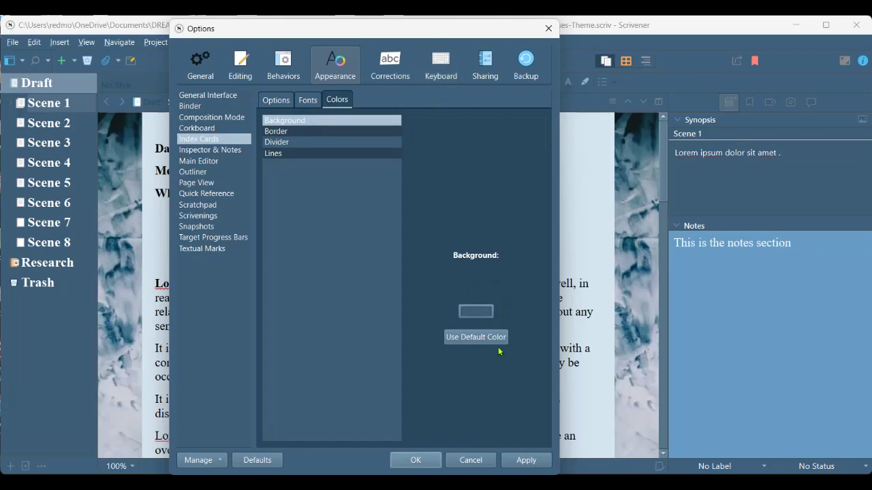
click(476, 313)
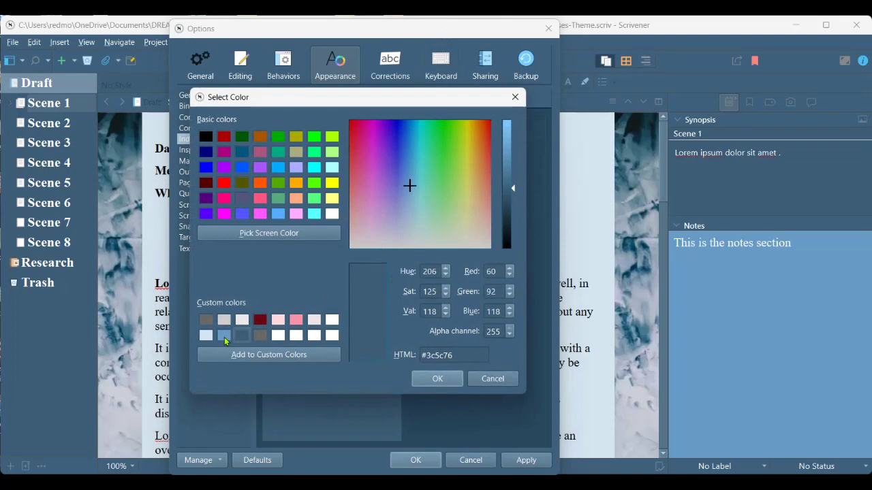
click(204, 335)
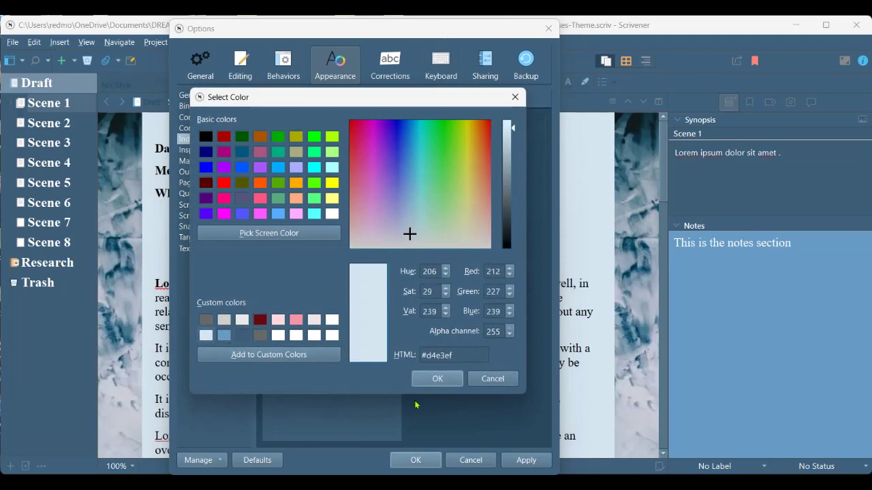
click(429, 380)
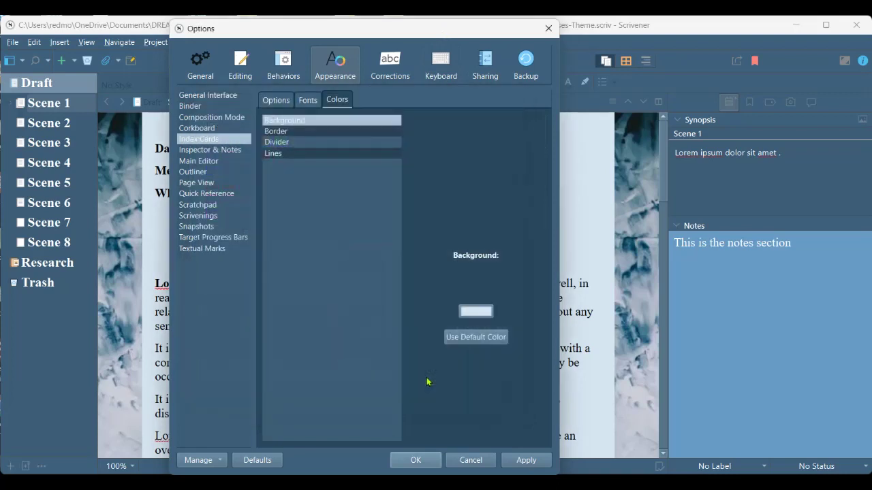
Step: Set the index card border color to the custom dark blue #3c5c76
click(288, 135)
click(483, 312)
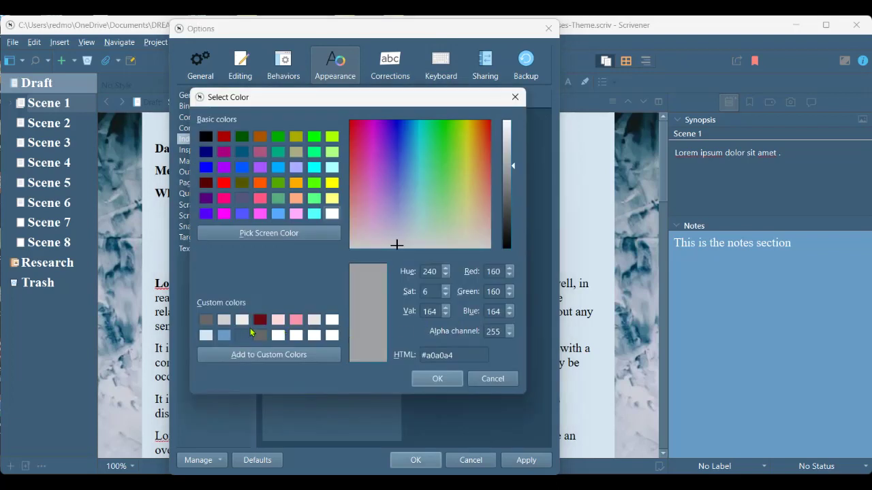
click(243, 335)
click(444, 380)
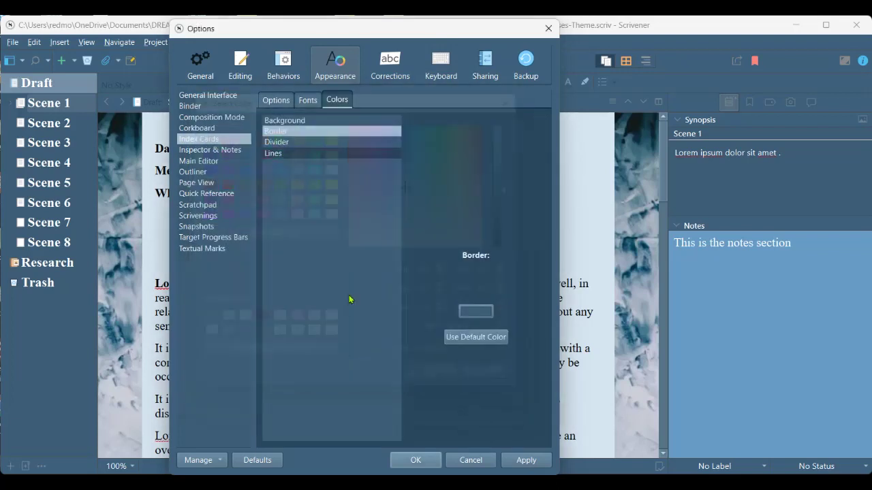
Step: Set the index card divider color to the custom dark blue #3c5c76
click(292, 143)
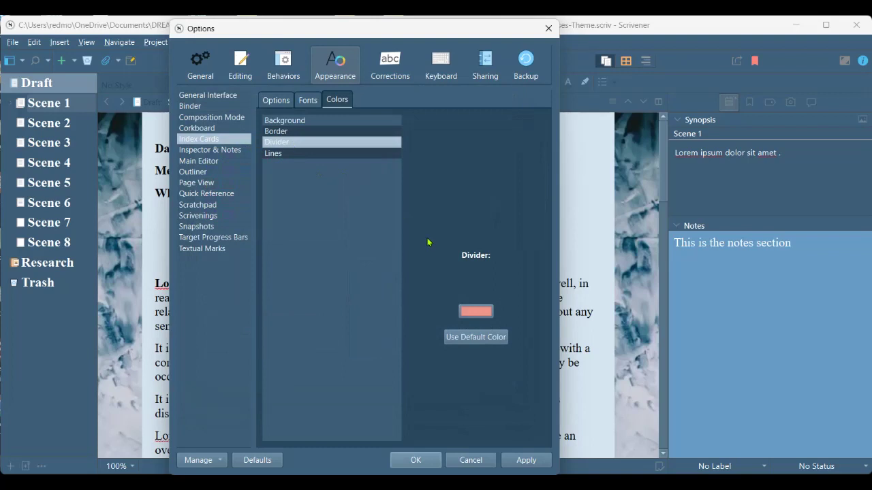
click(475, 312)
click(242, 335)
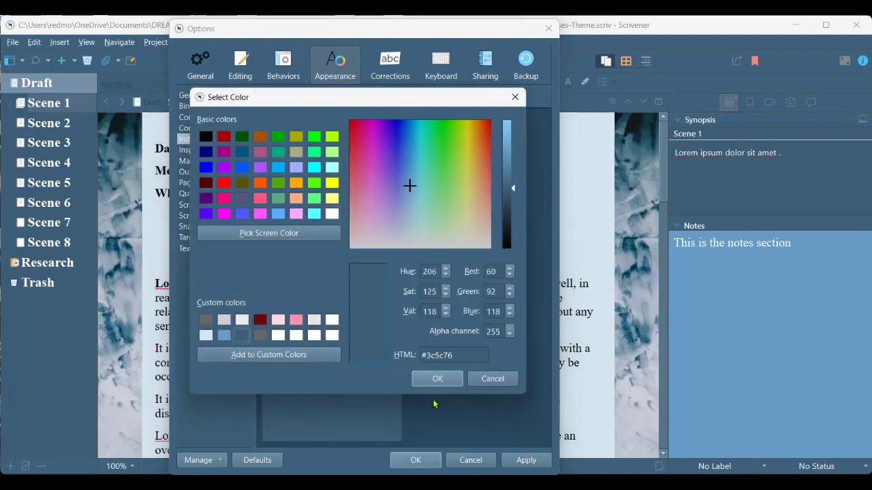
click(437, 380)
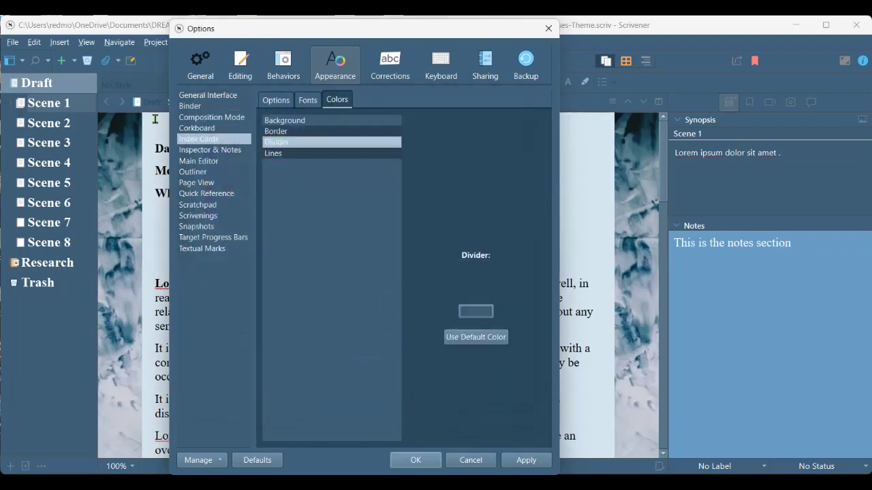
Step: Set the index card lines color to the custom dark blue #3c5c76 and apply the index card color changes
click(302, 154)
click(467, 312)
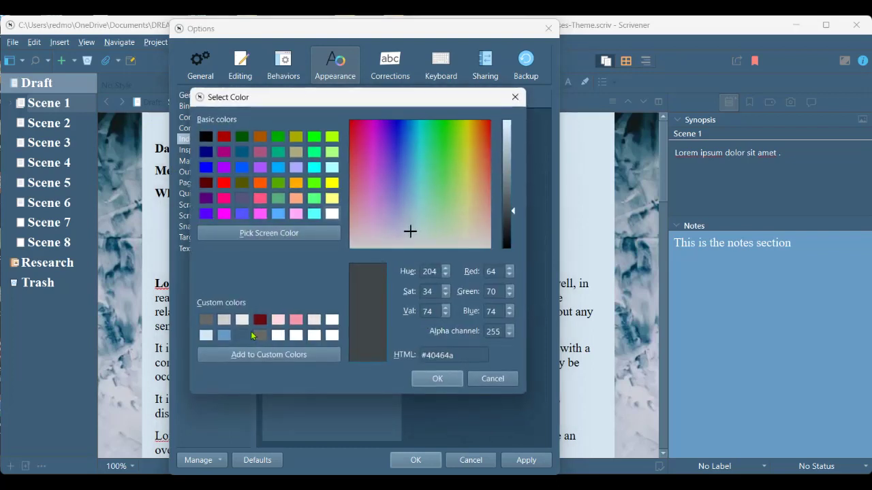
click(241, 335)
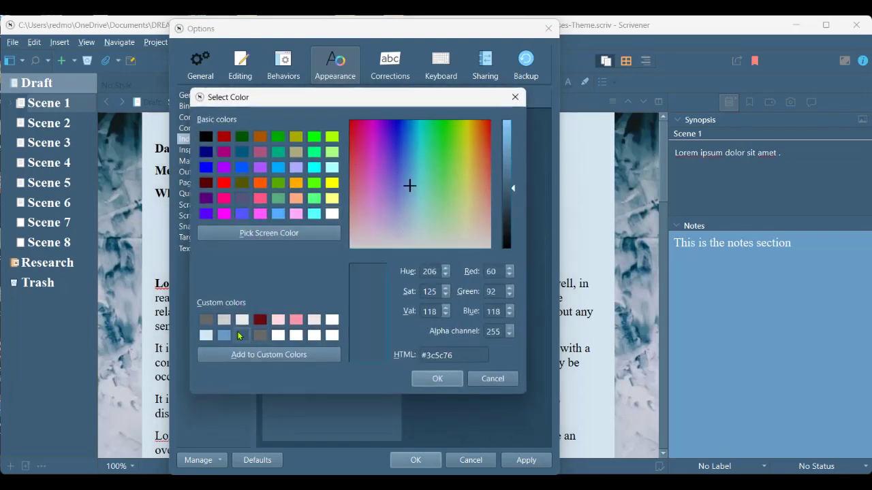
click(433, 379)
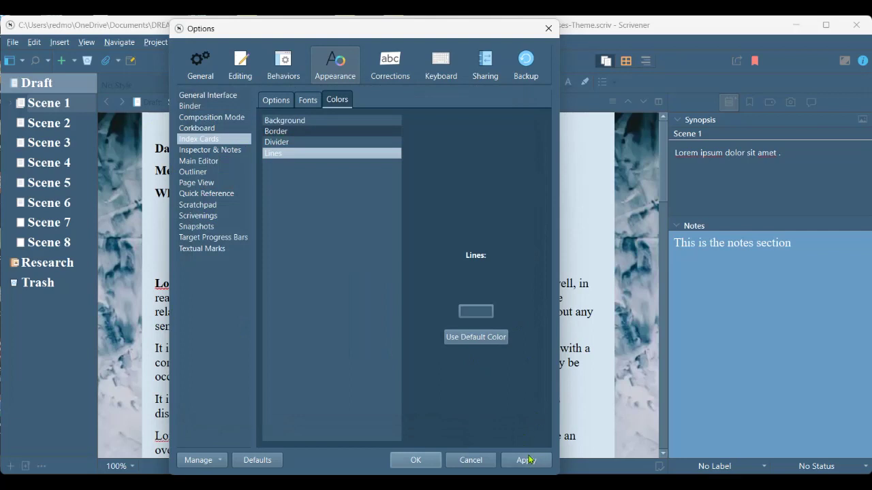
click(529, 460)
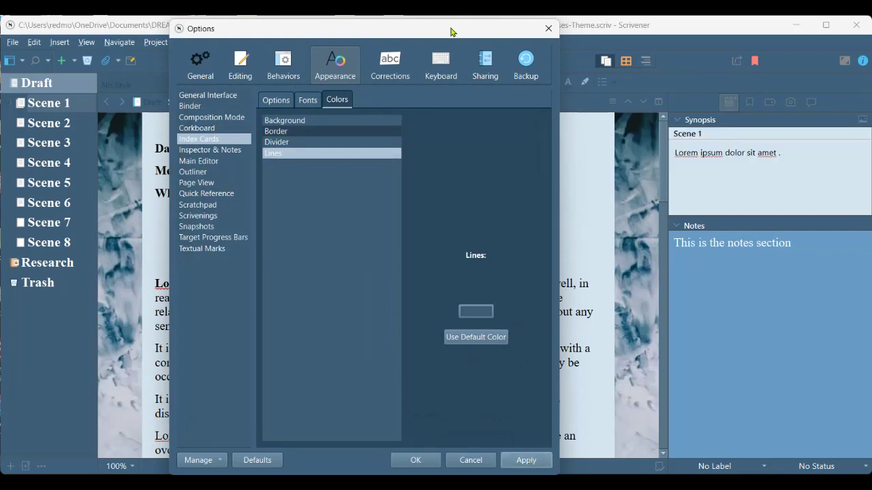
Step: Close the options and view the Draft folder's scenes on the corkboard and in the outliner
key(Escape)
click(626, 63)
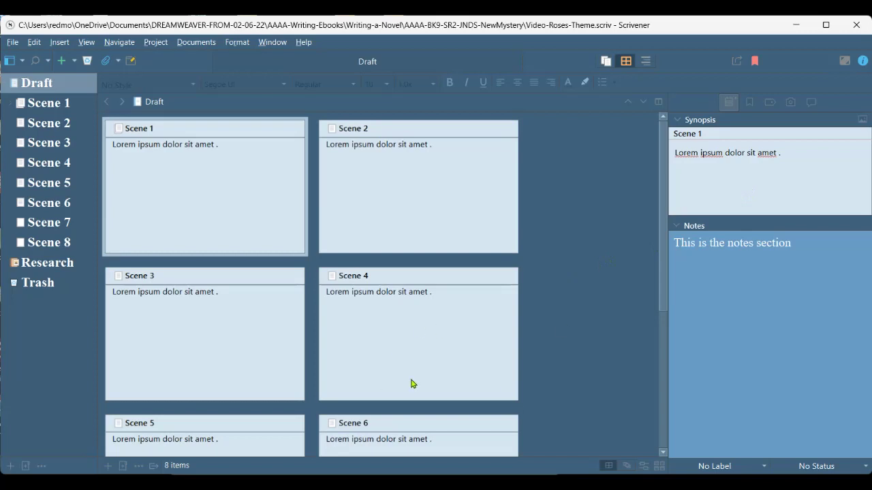
click(646, 61)
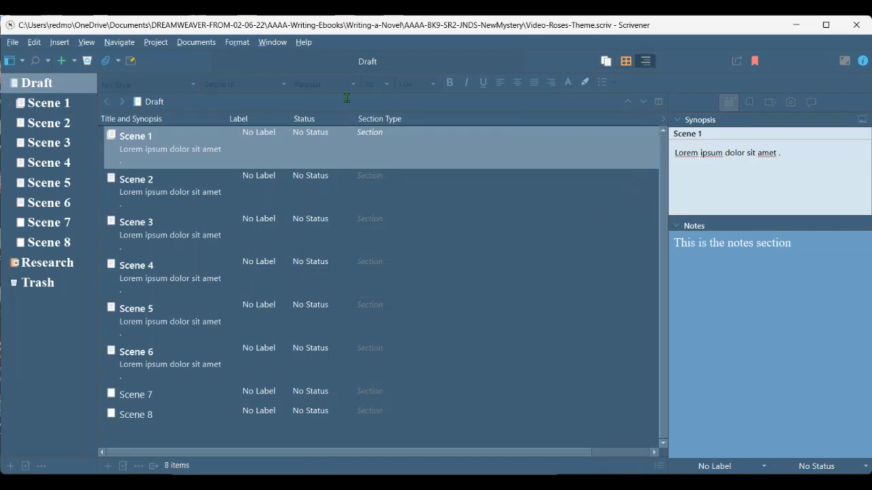
Step: Reopen the options beside the outliner and turn on alternating row colors in the outliner appearance settings
click(12, 41)
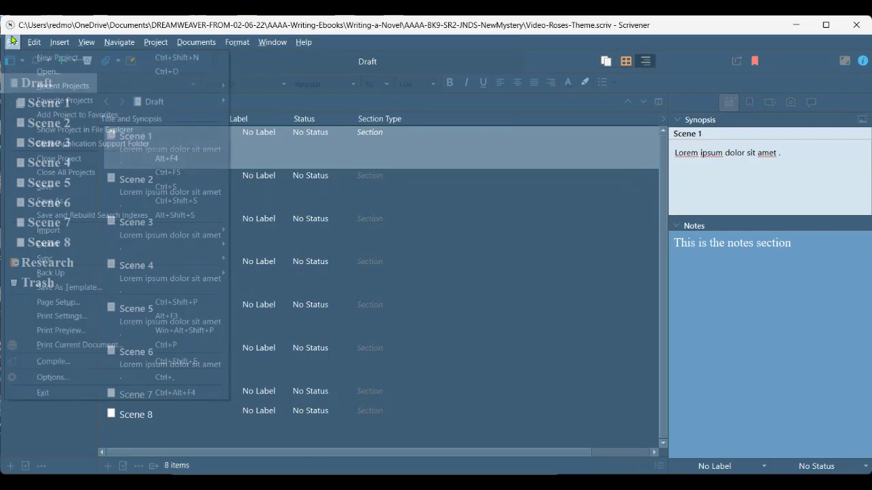
click(68, 380)
drag(413, 38, 688, 41)
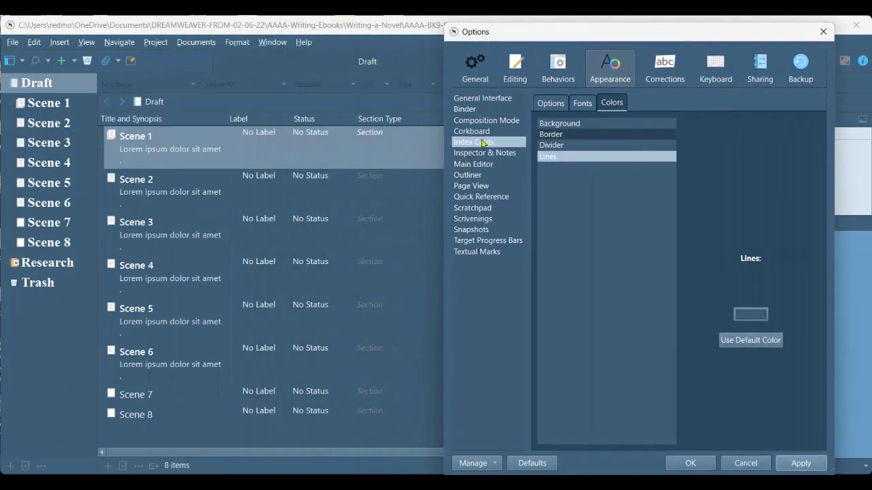
click(472, 176)
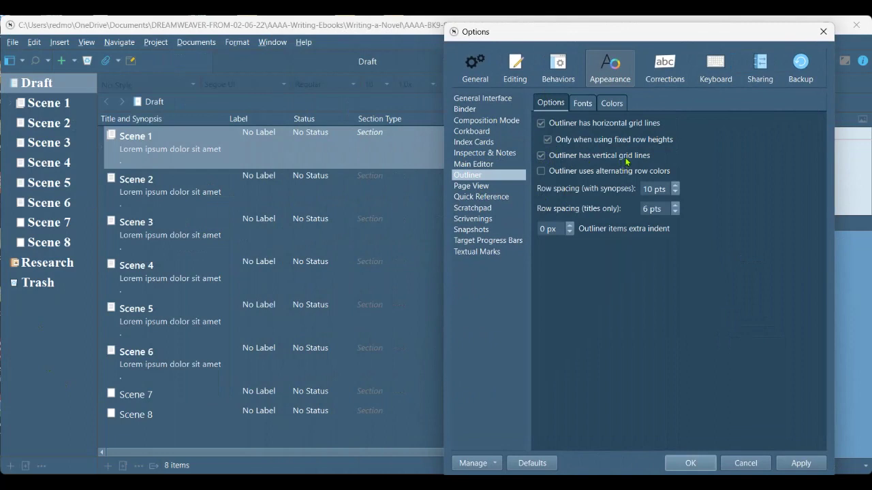
click(541, 171)
Step: Set the outliner background color to the custom whitish blue #d4e3ef
click(583, 105)
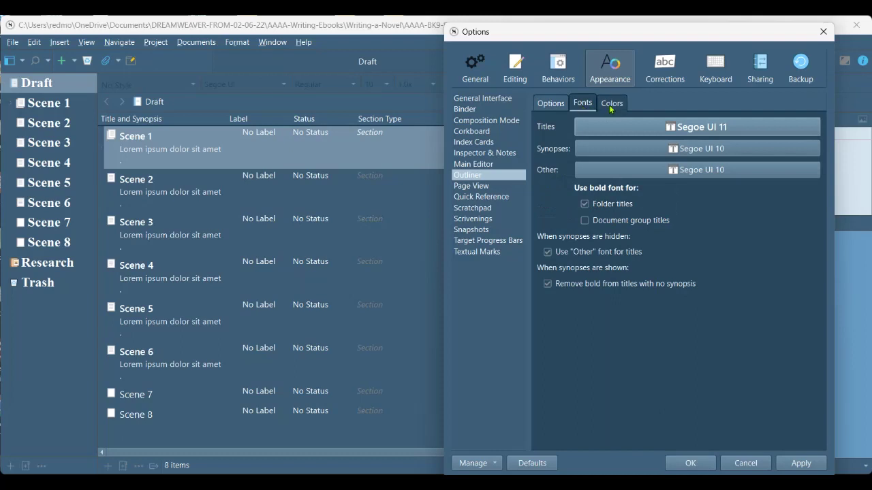
click(610, 105)
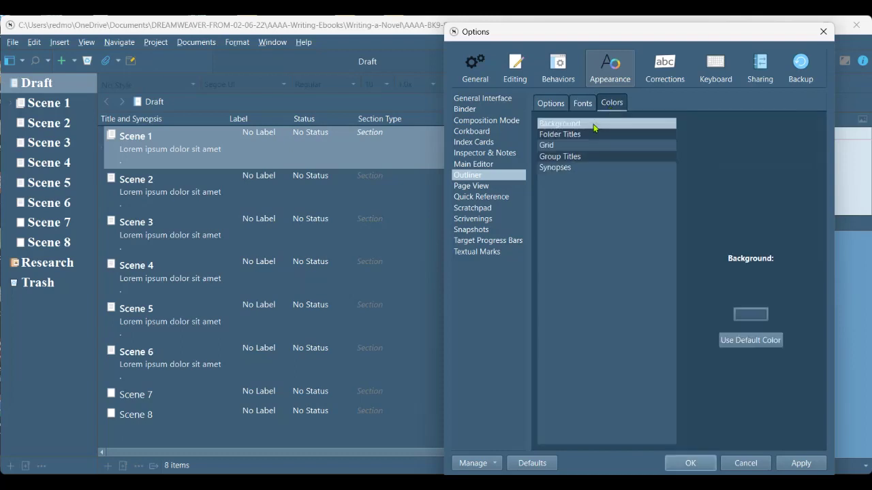
click(749, 314)
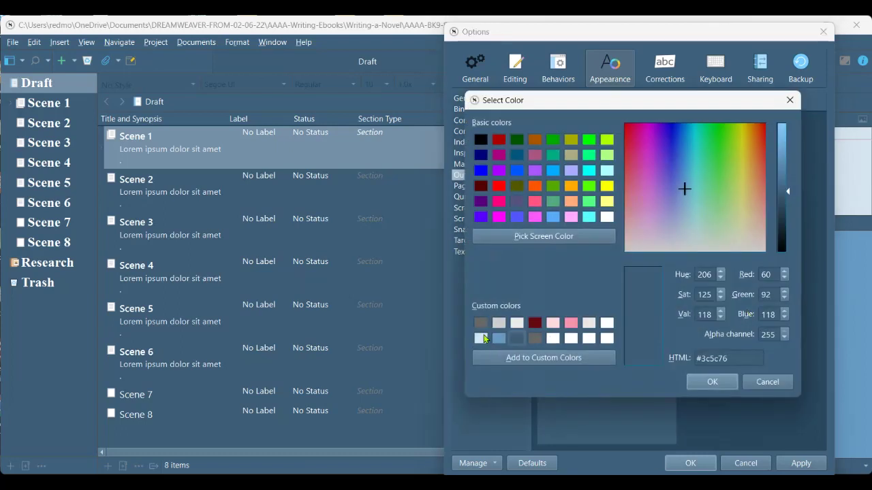
click(483, 338)
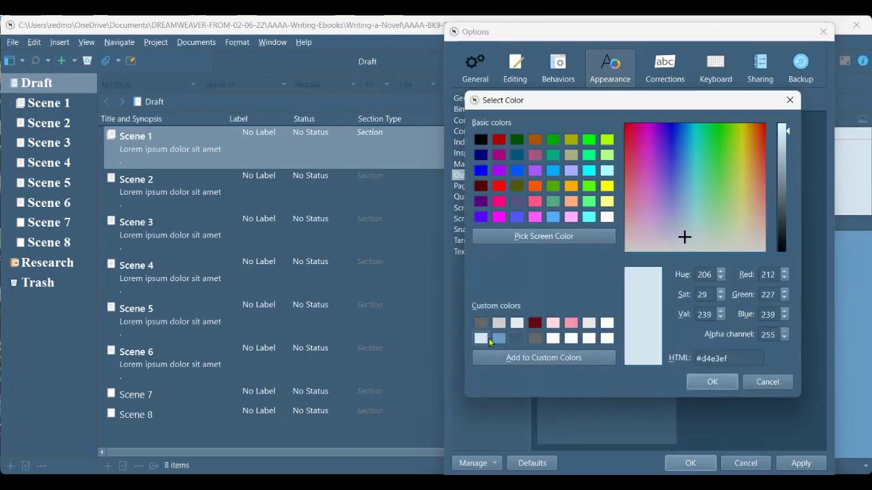
click(712, 382)
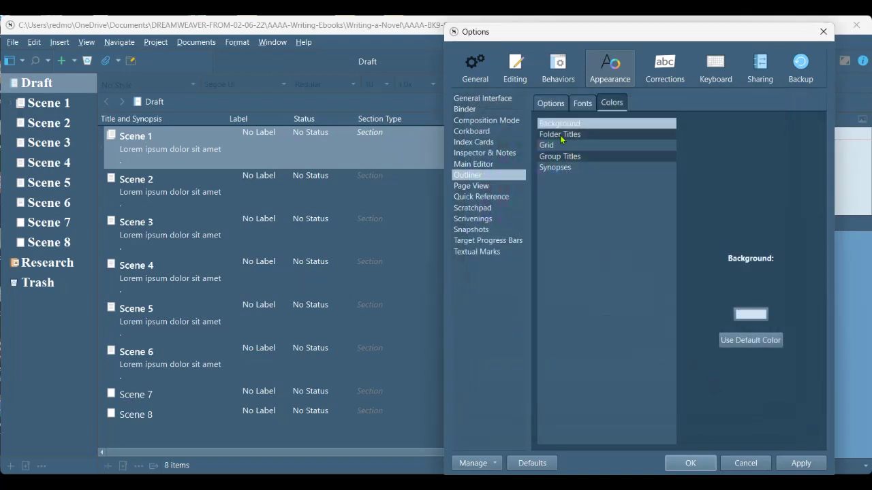
Step: Set the outliner's folder titles color to black
click(561, 136)
click(749, 314)
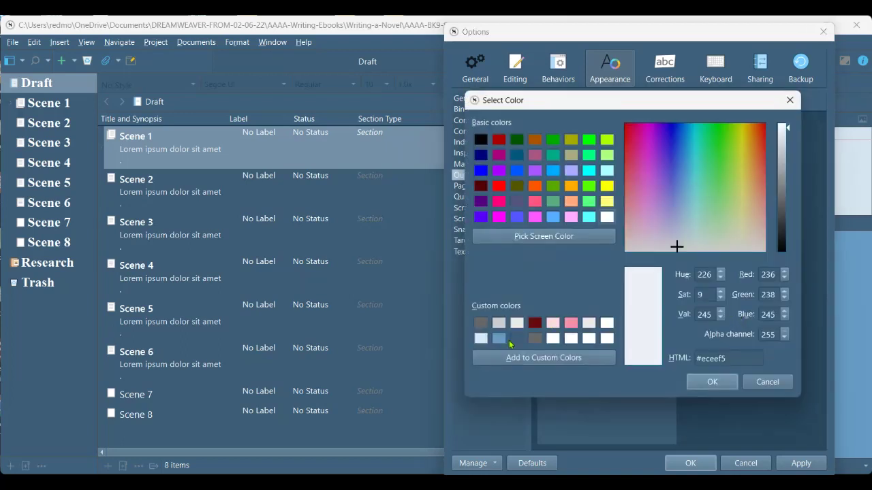
click(480, 140)
click(712, 383)
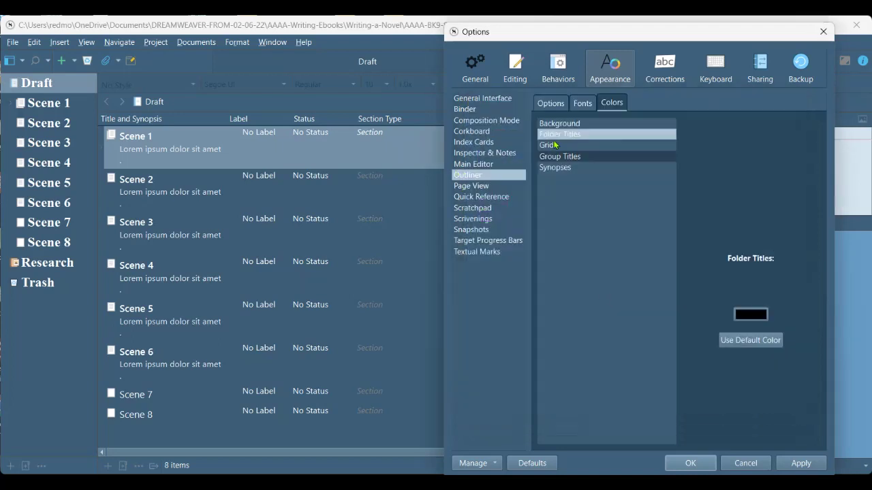
Step: Set the outliner grid color to the custom dark blue #3c5c76
click(556, 146)
click(749, 314)
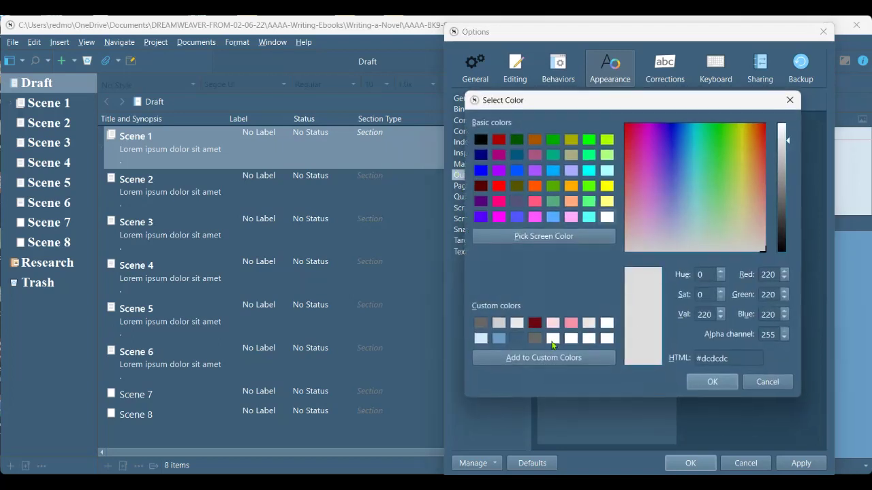
click(514, 339)
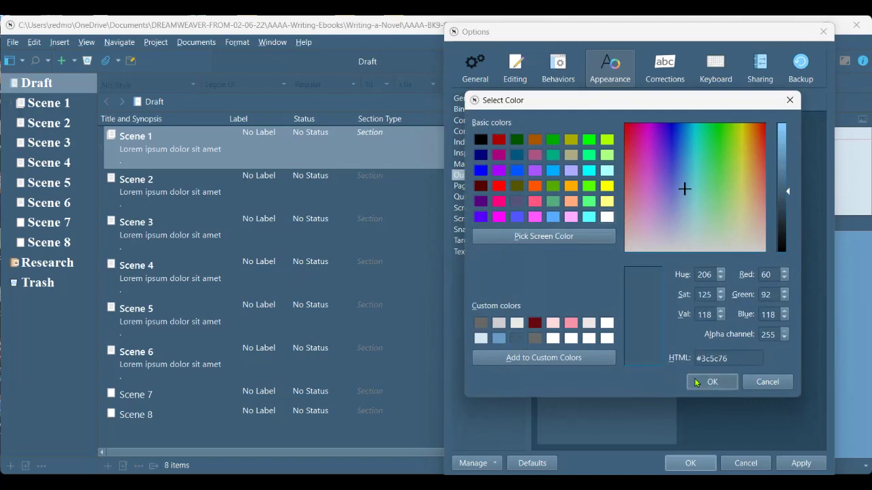
click(712, 382)
Step: Set the outliner's group titles color to black
click(559, 157)
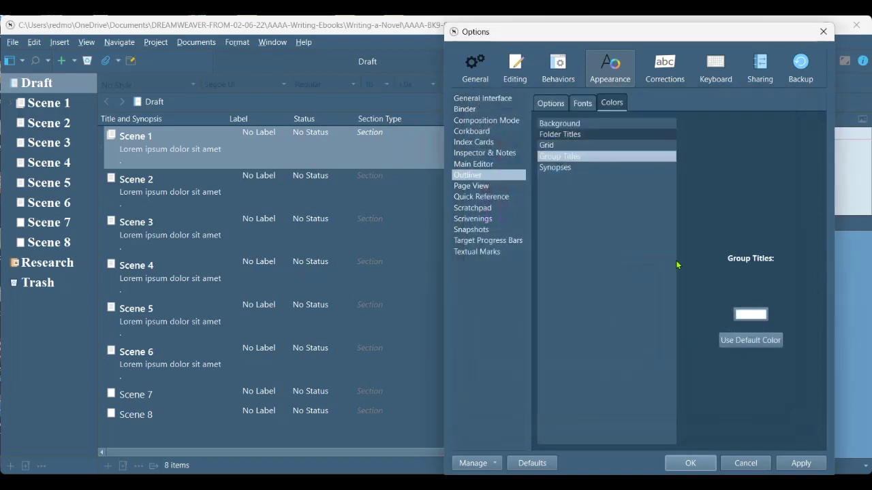
click(751, 315)
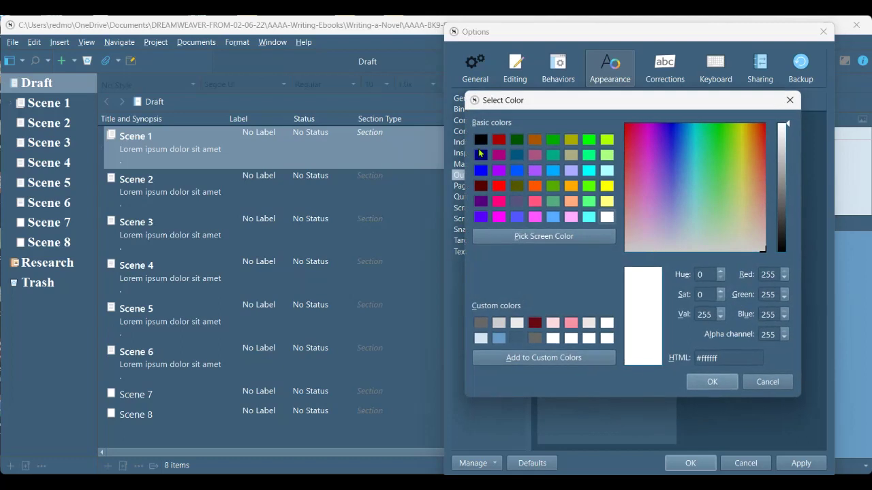
click(480, 140)
click(713, 382)
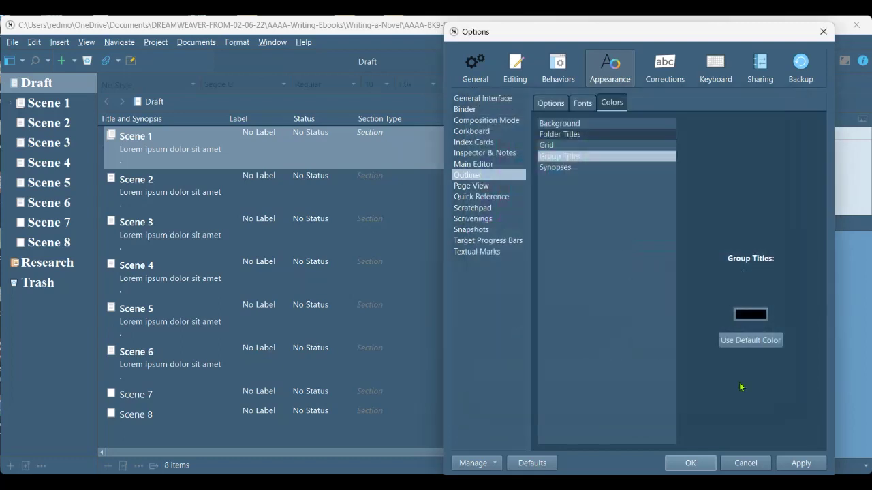
Step: Set the outliner's synopses color to black and apply the outliner color changes
click(548, 167)
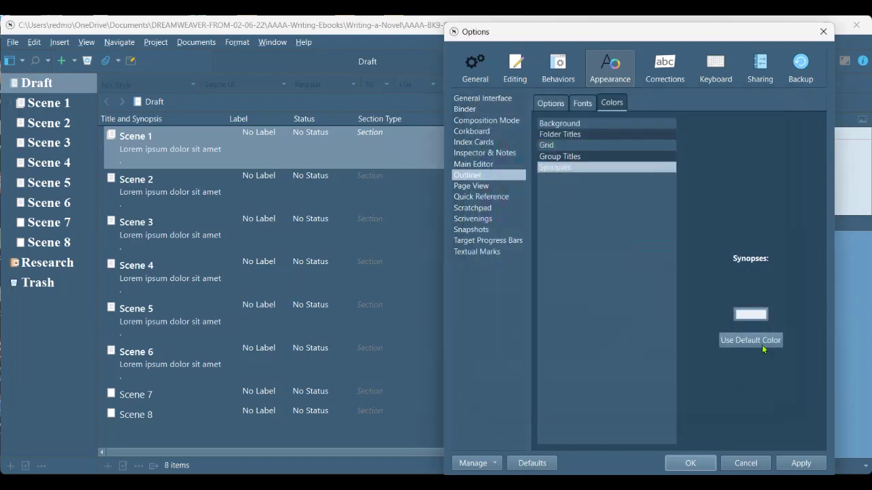
click(750, 315)
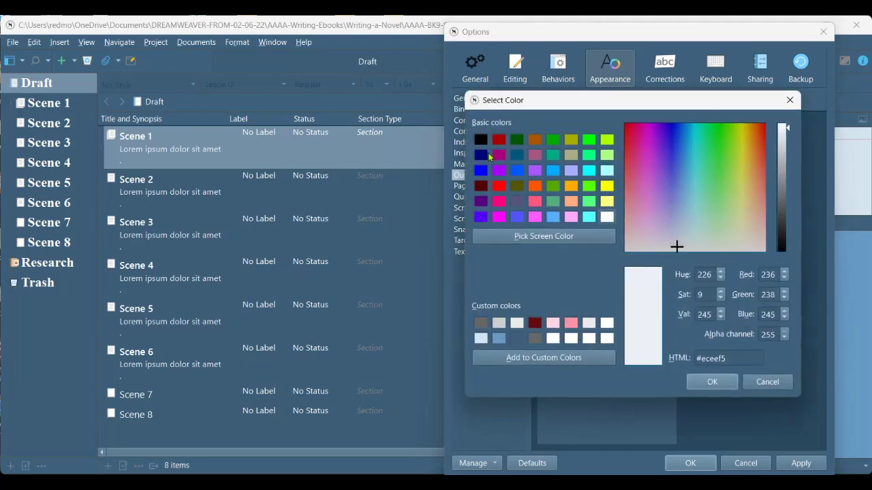
click(480, 140)
click(713, 382)
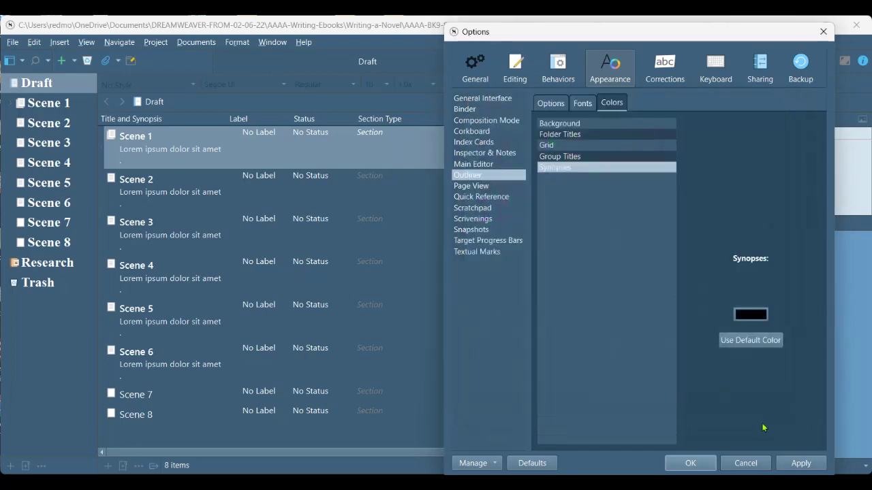
click(793, 464)
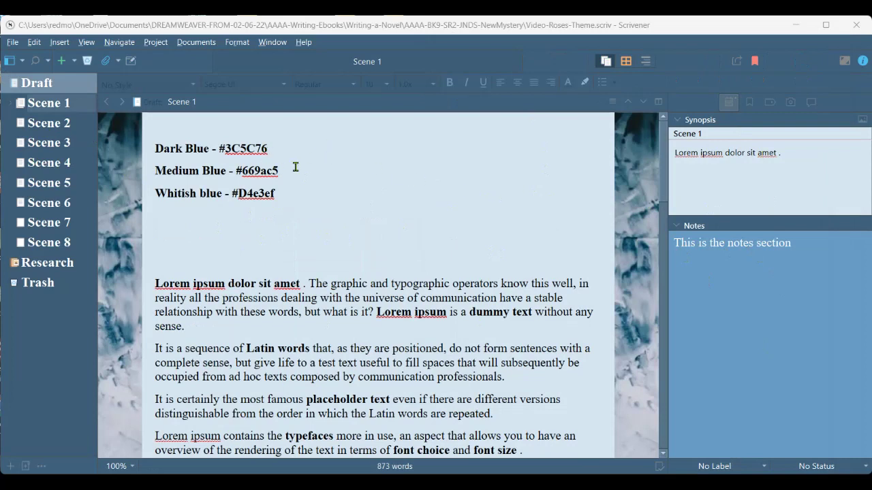
Step: Examine the title, category and icon choices for saving the project as a template, and cancel without saving
click(12, 44)
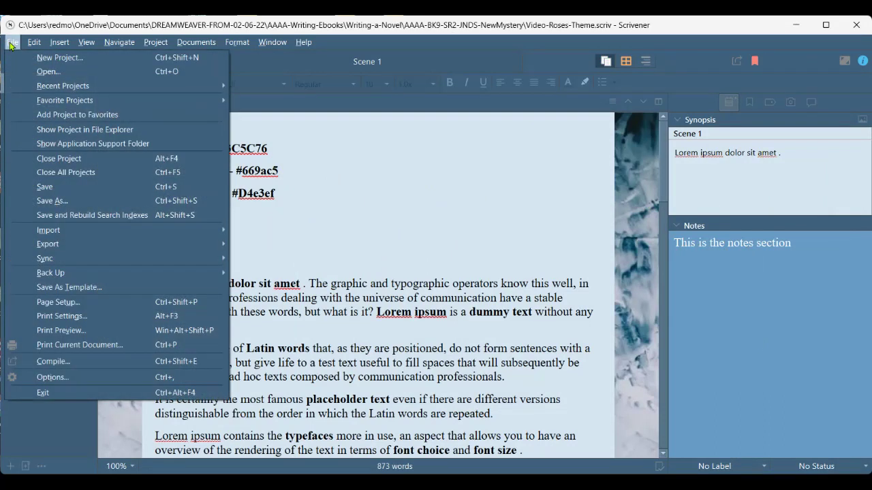
click(66, 287)
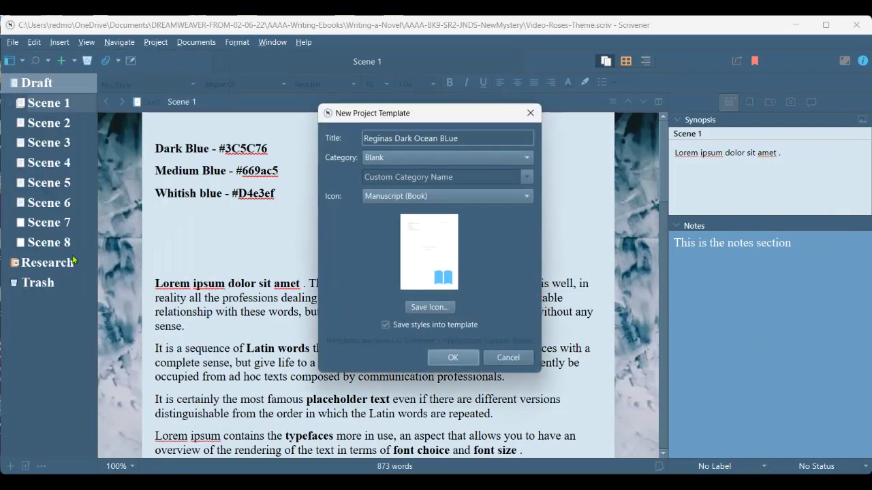
key(End)
click(528, 161)
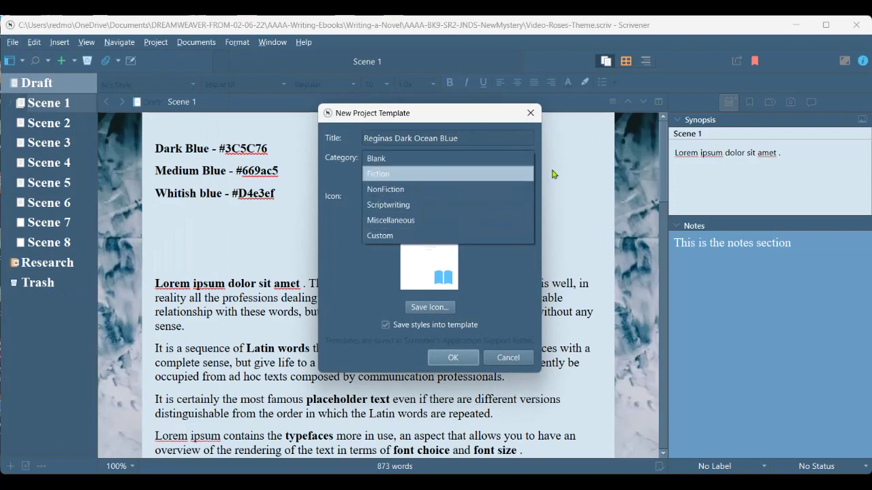
click(344, 174)
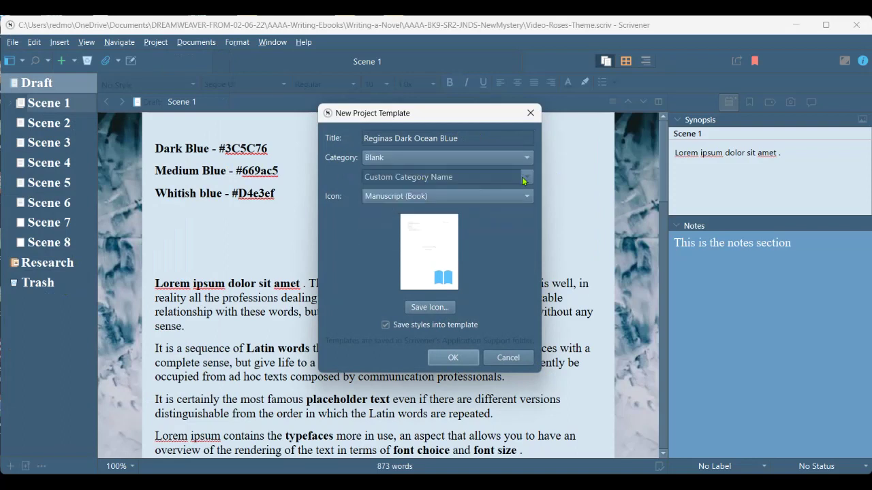
click(527, 197)
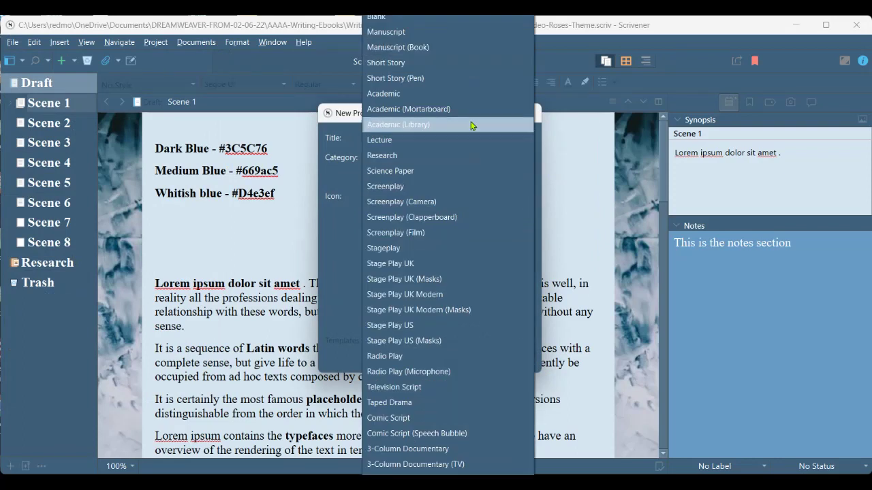
click(564, 168)
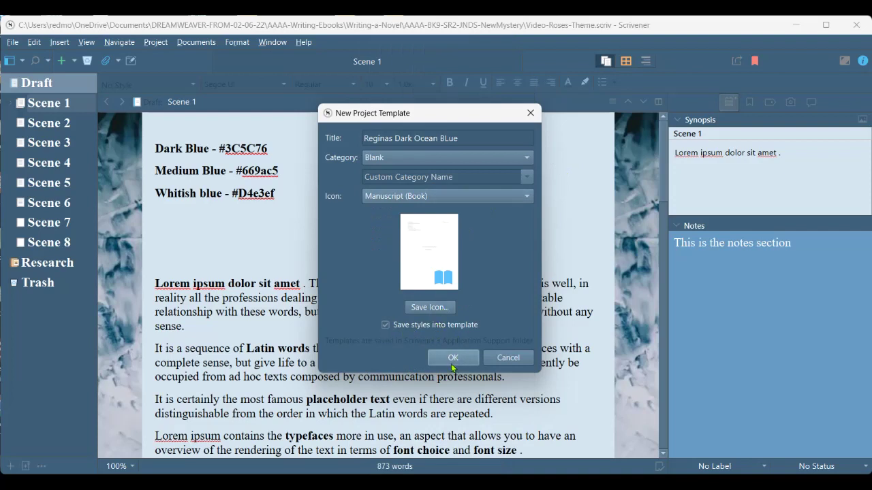
click(501, 356)
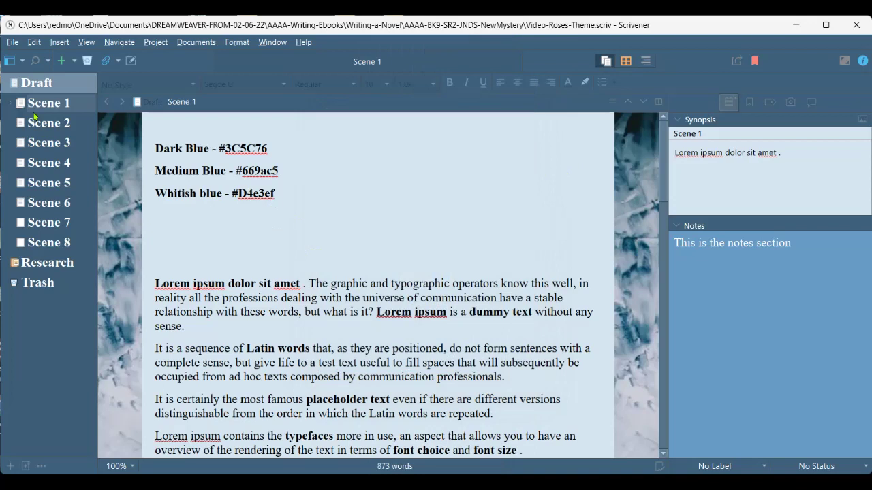
Step: Open the program's options and look through the binder, composition mode, corkboard, index card, inspector and main editor appearance settings
click(12, 42)
click(61, 378)
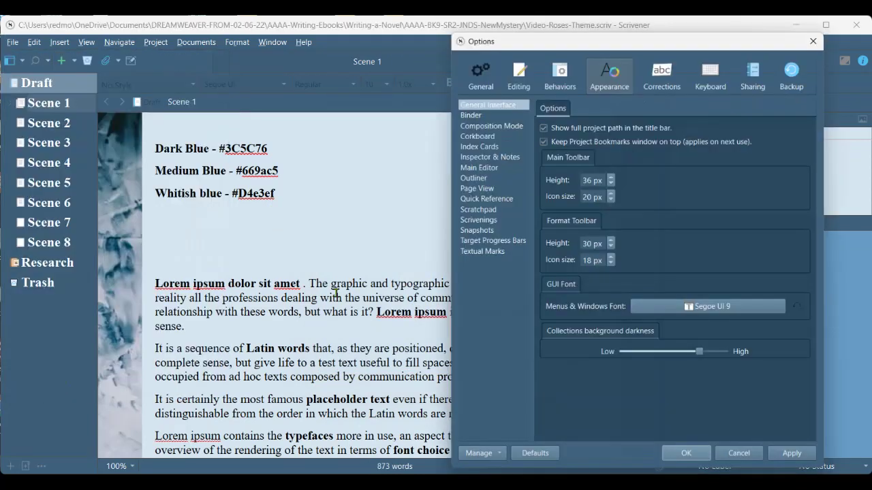
drag(621, 35, 446, 44)
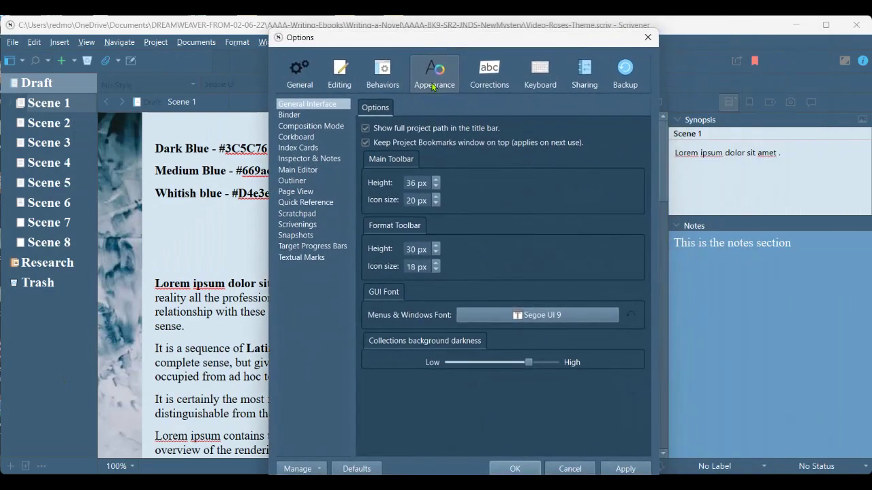
click(290, 116)
click(291, 126)
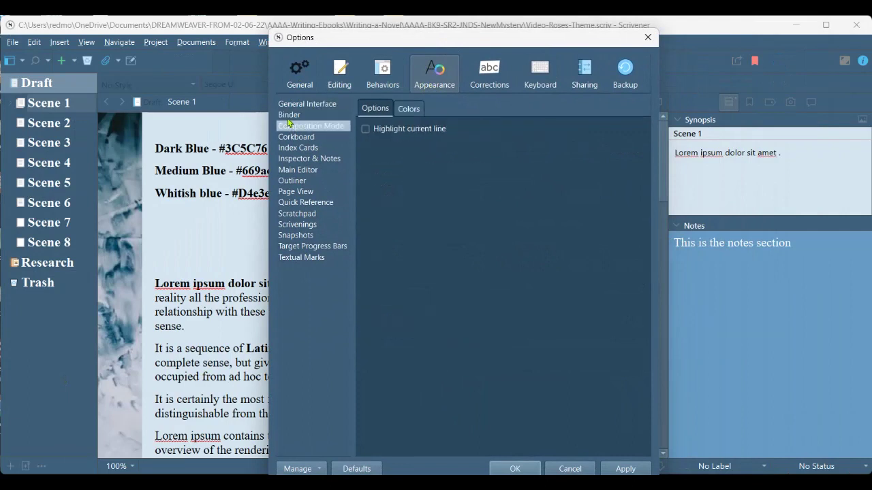
click(300, 136)
click(304, 148)
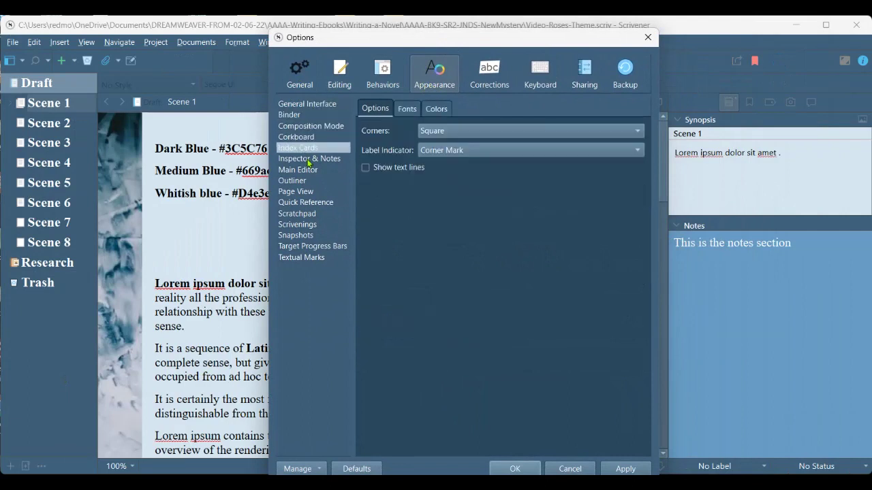
click(308, 158)
click(307, 170)
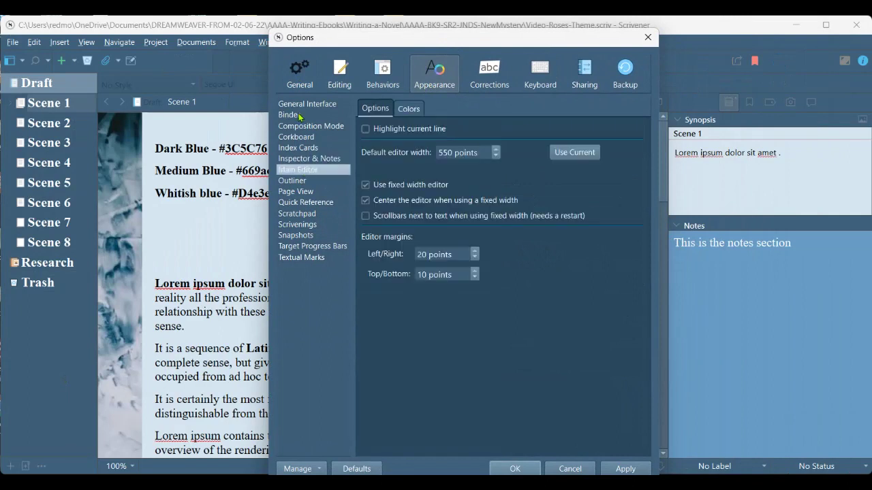
Step: In the binder's font settings, turn on bold font for folders and document groups
click(301, 115)
click(404, 110)
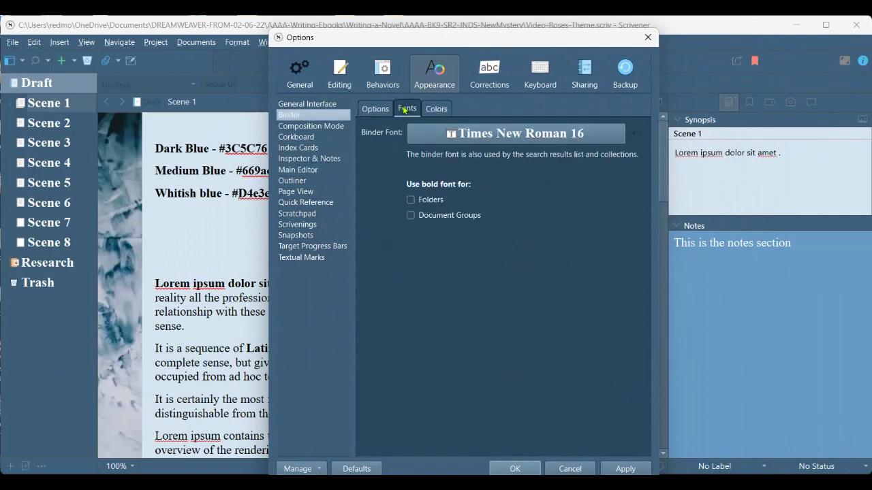
click(411, 200)
click(410, 215)
Step: Examine the composition mode options, the corkboard and index card fonts, and the inspector and notes colors, and accept the options
click(303, 126)
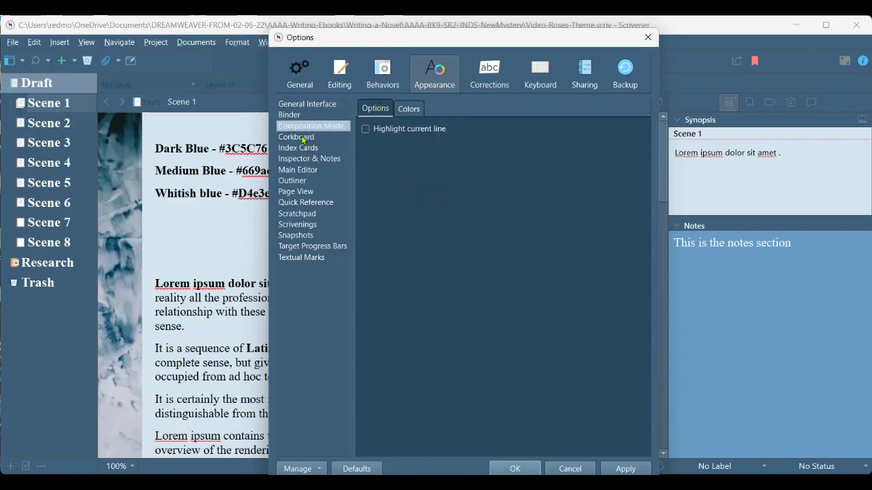
click(302, 137)
click(405, 110)
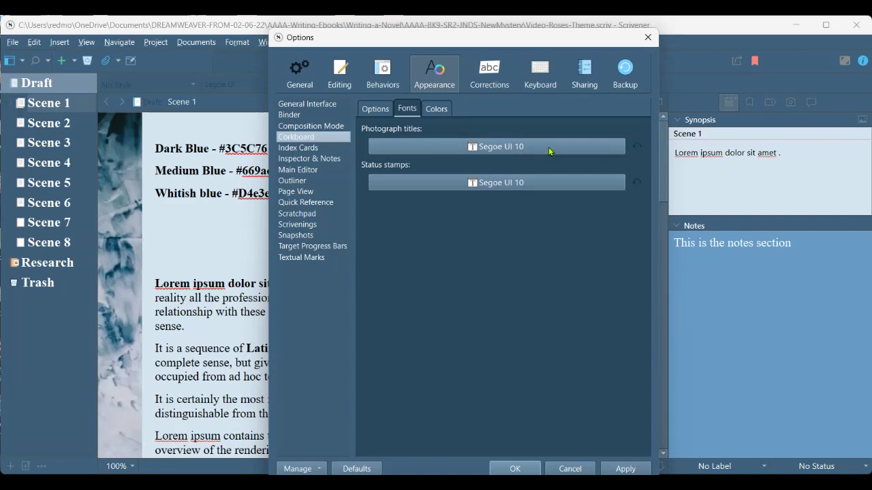
click(310, 148)
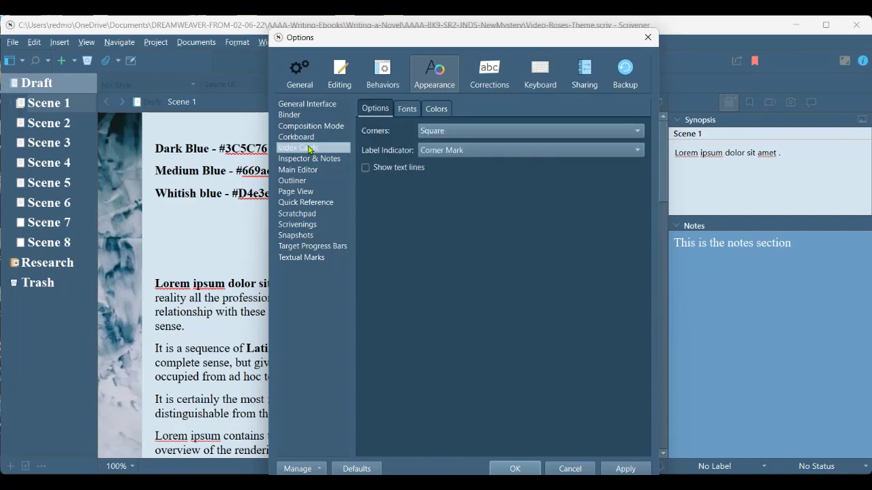
click(407, 109)
click(294, 159)
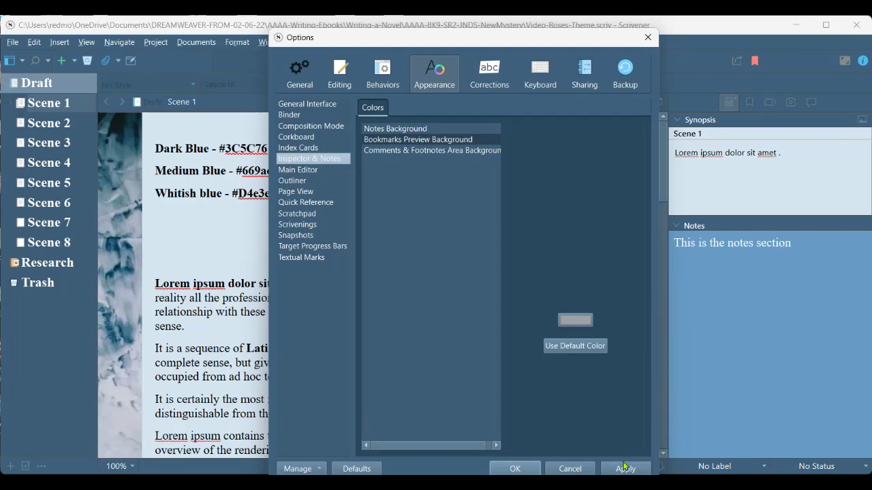
click(515, 469)
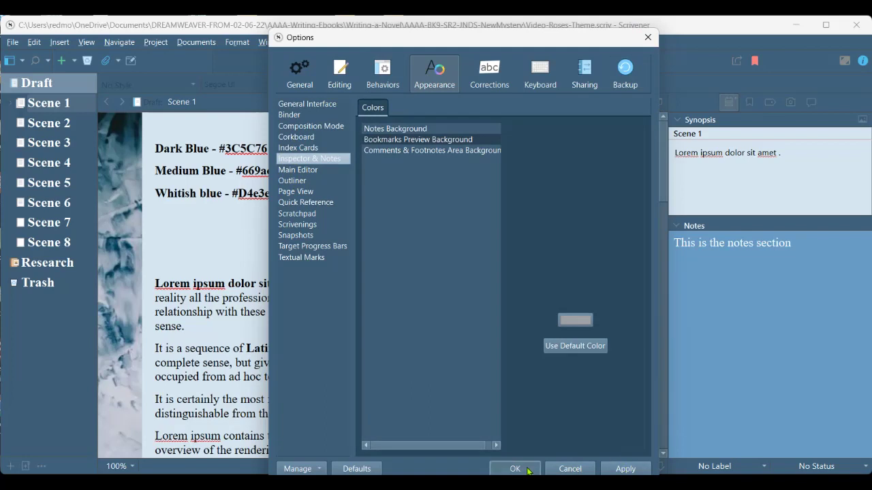